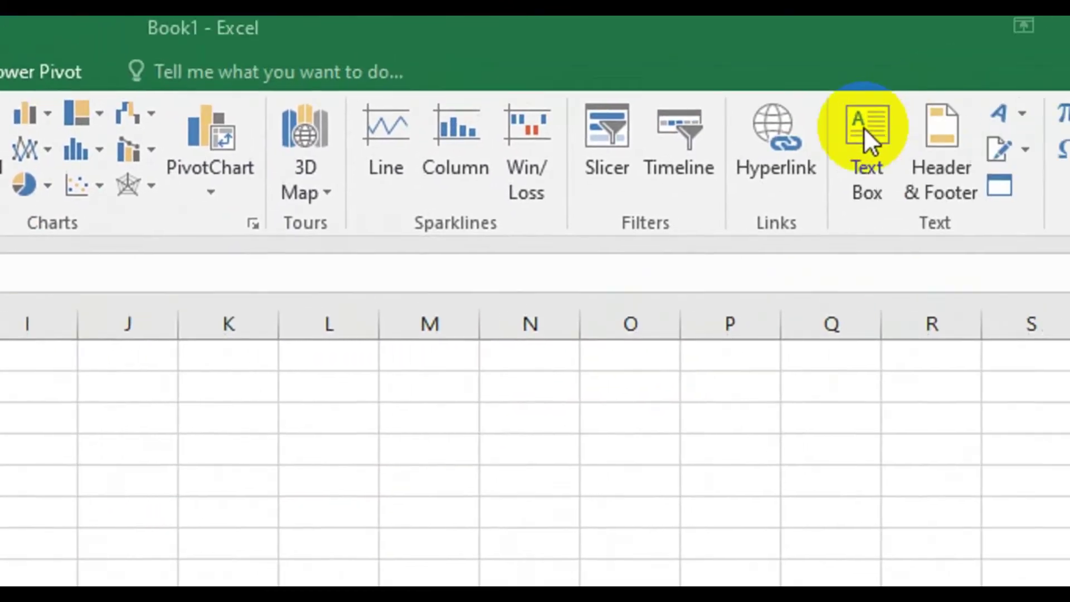
Turn on text-box drawing mode over the empty Book1 worksheet.
click(867, 134)
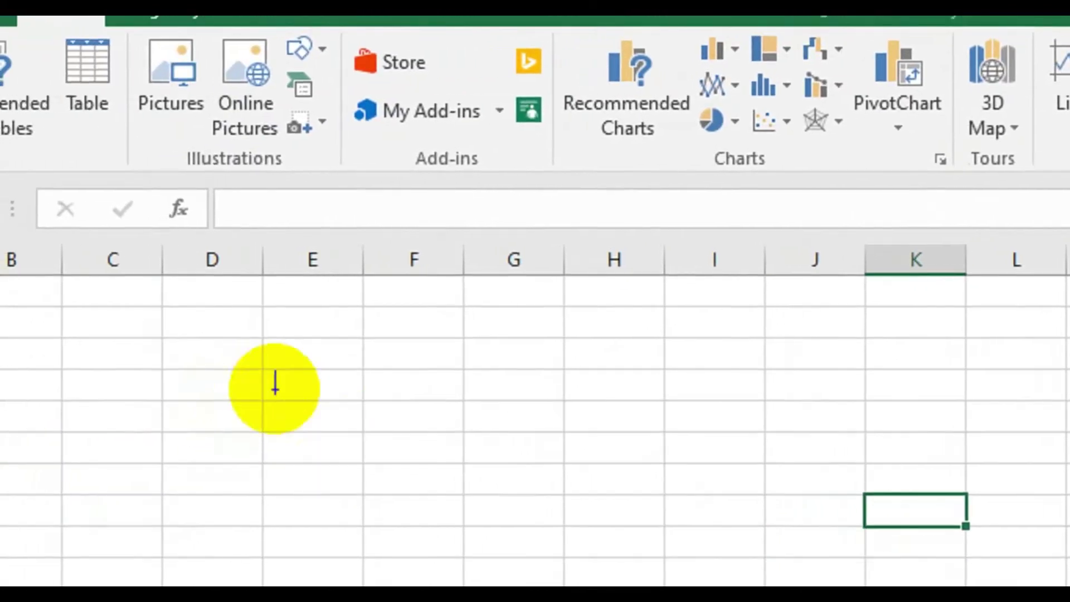
click(282, 352)
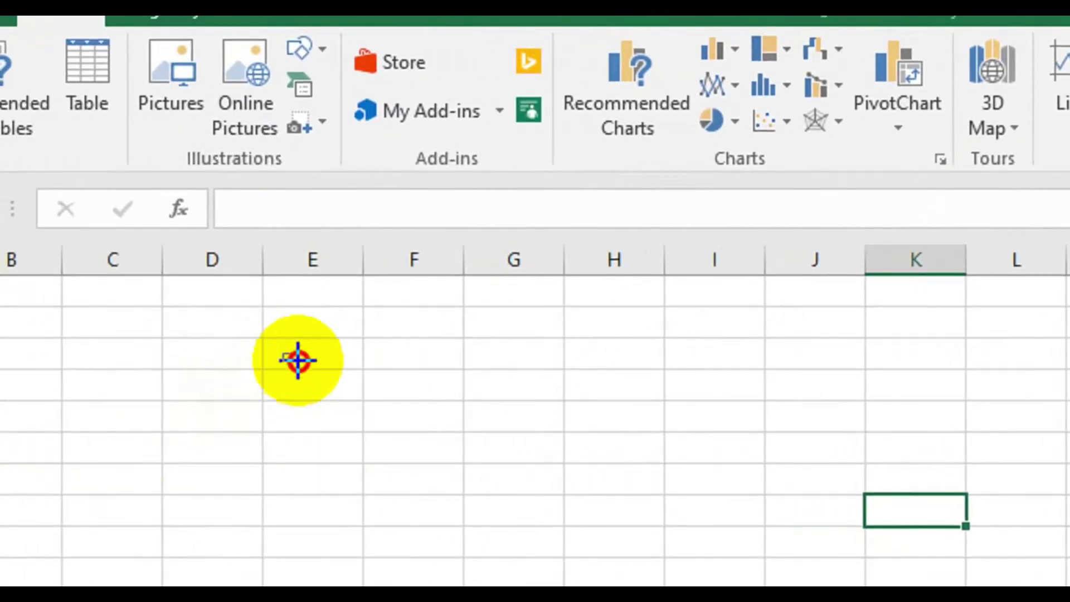
drag(282, 353, 710, 434)
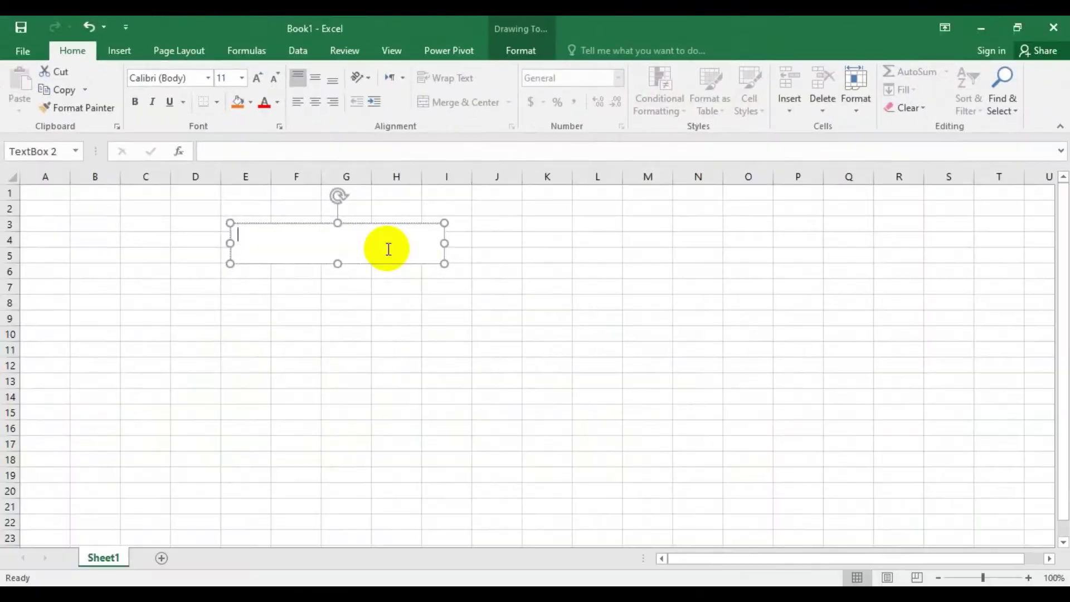
text(fhgjfhjghjgh)
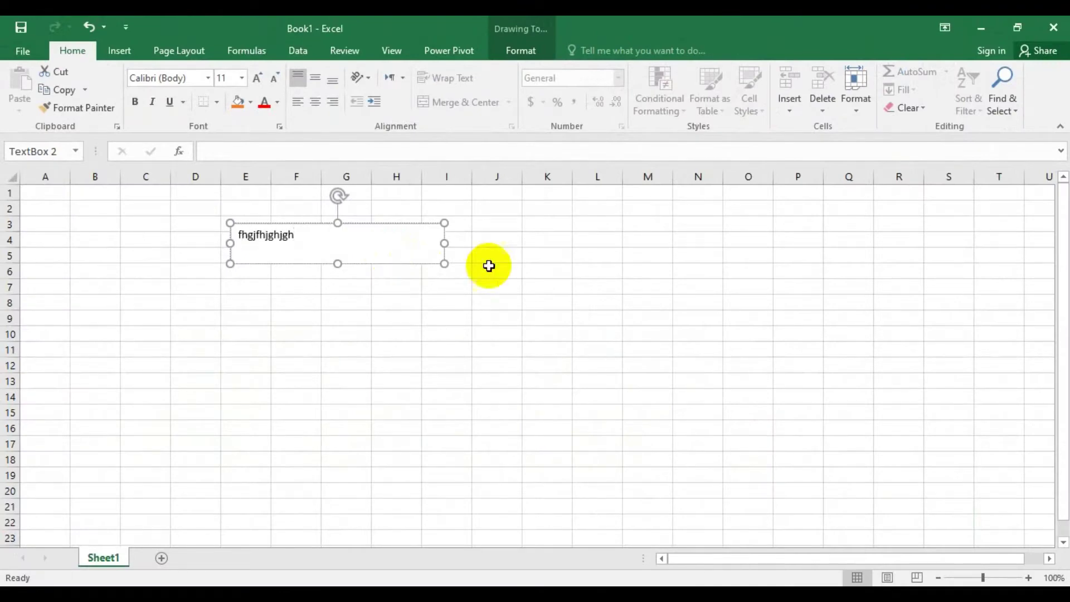
click(513, 271)
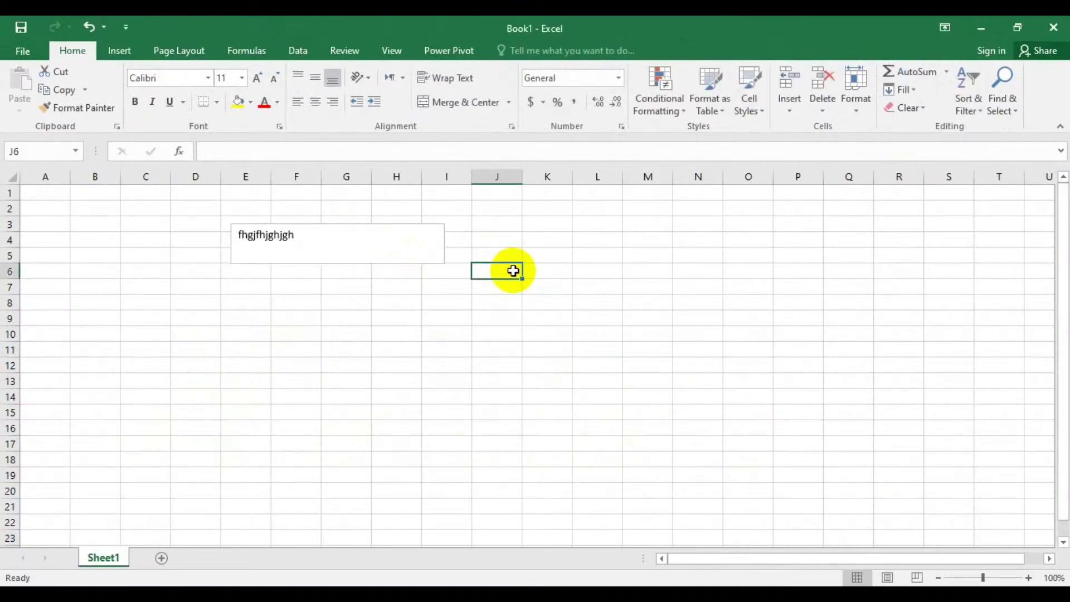
click(329, 241)
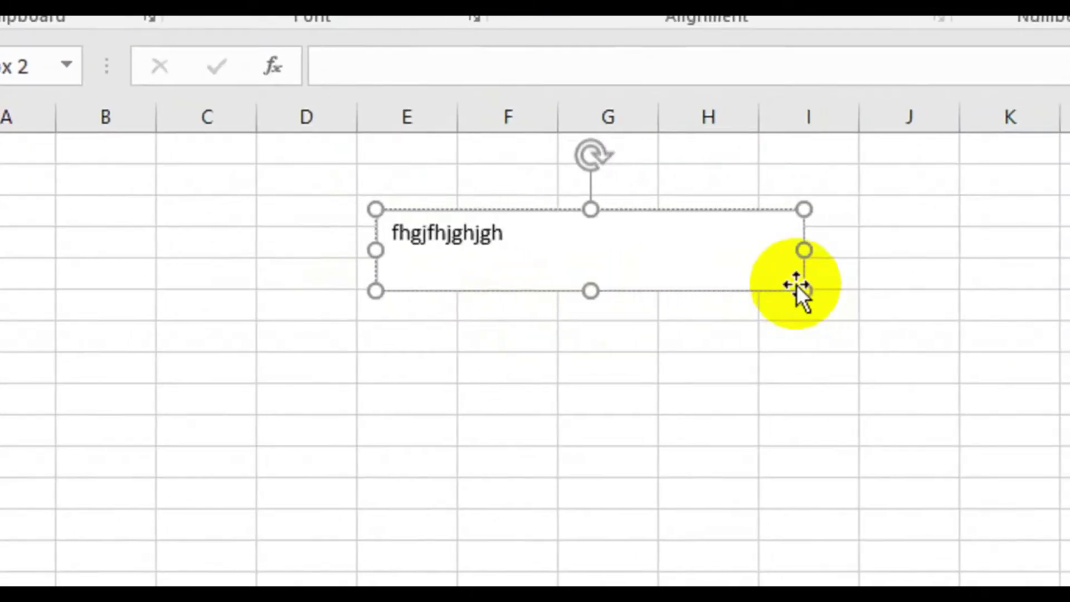
drag(763, 284, 1056, 396)
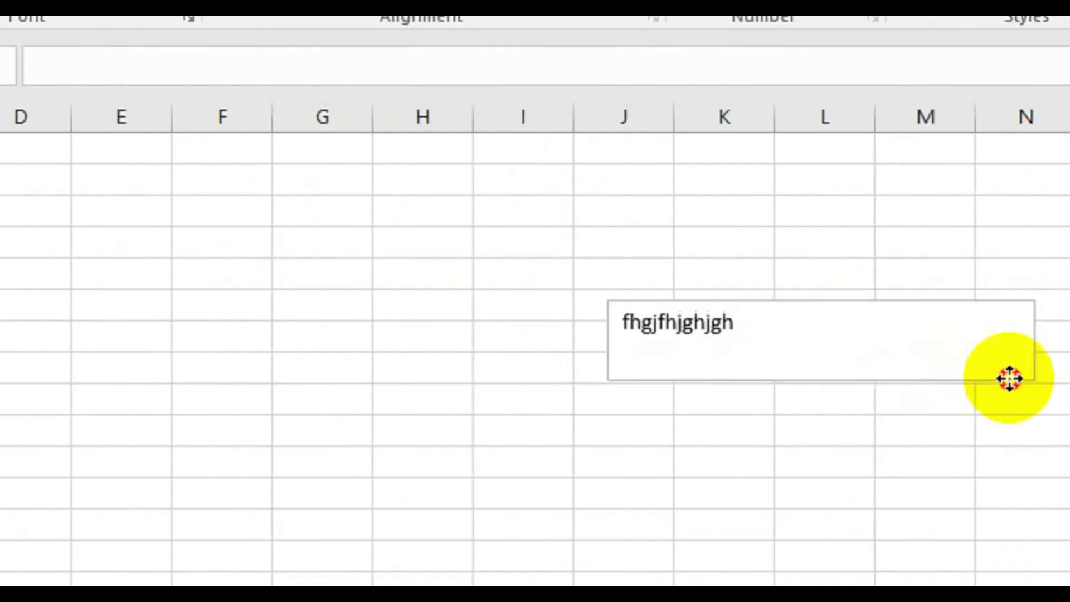
mouse_move(927, 396)
mouse_down()
mouse_move(580, 300)
mouse_move(595, 340)
mouse_move(584, 327)
mouse_move(626, 351)
mouse_move(583, 314)
mouse_up()
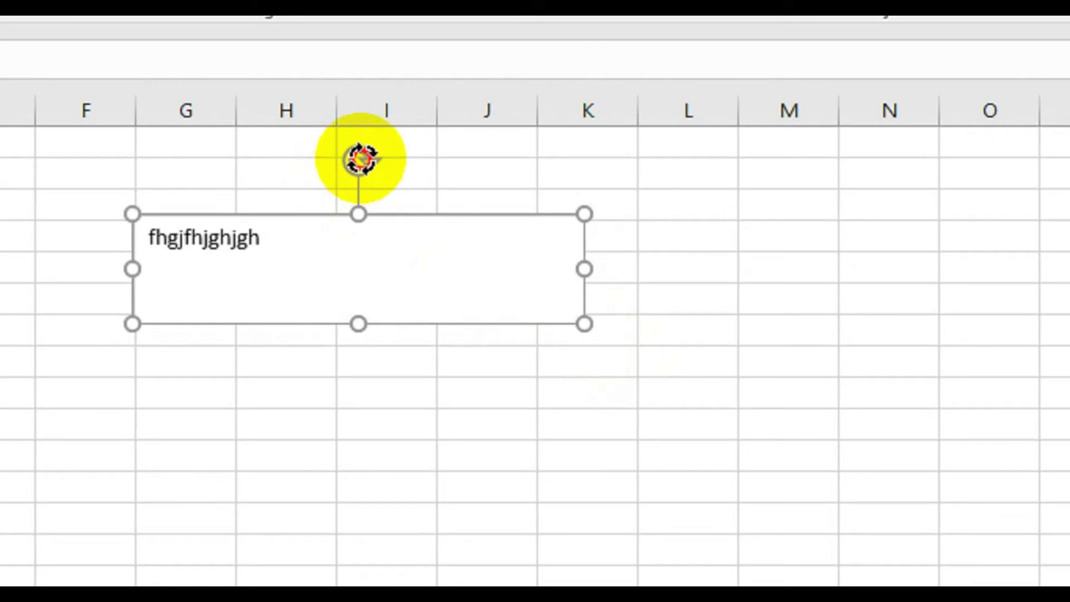
mouse_move(361, 159)
mouse_down()
mouse_move(473, 275)
mouse_move(433, 349)
mouse_move(363, 332)
mouse_move(346, 260)
mouse_move(378, 250)
mouse_move(344, 227)
mouse_move(326, 235)
mouse_up()
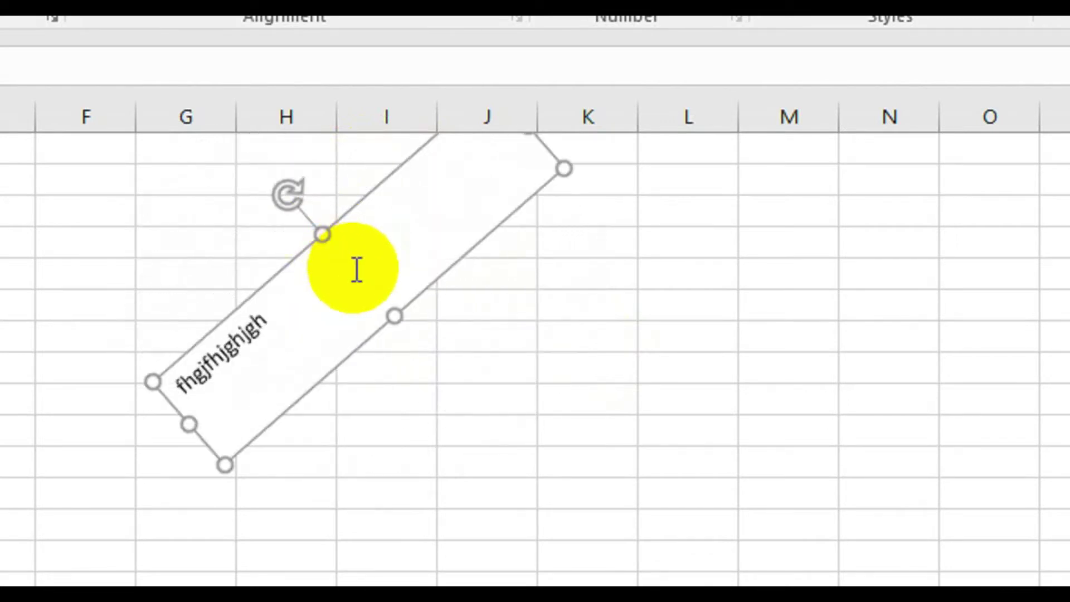
click(534, 393)
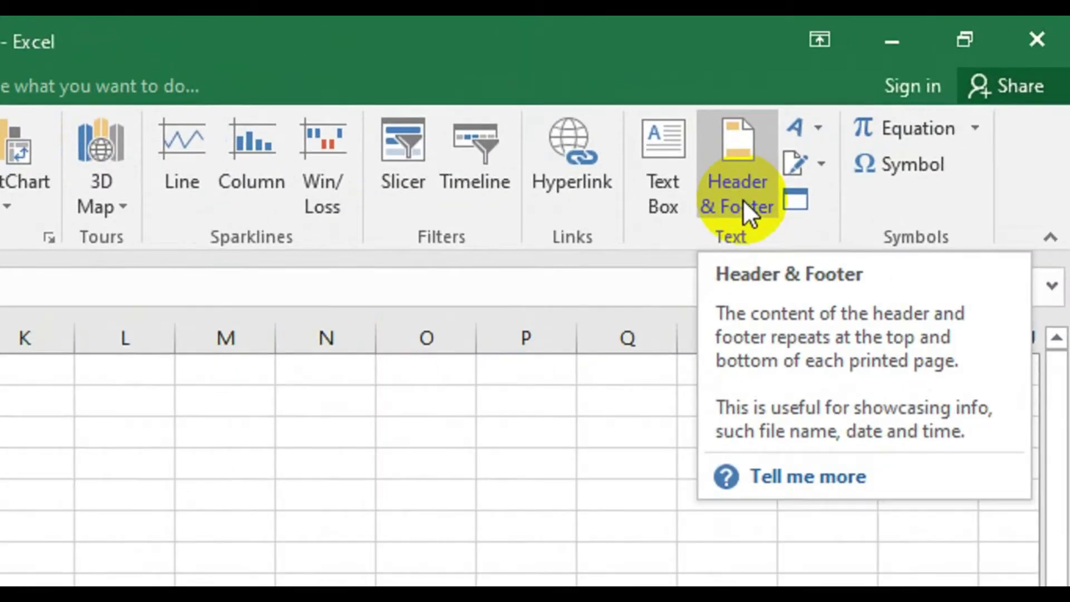
Enter 'hfjghfjhgj' as the centre header and add the Page # page-number footer.
click(744, 199)
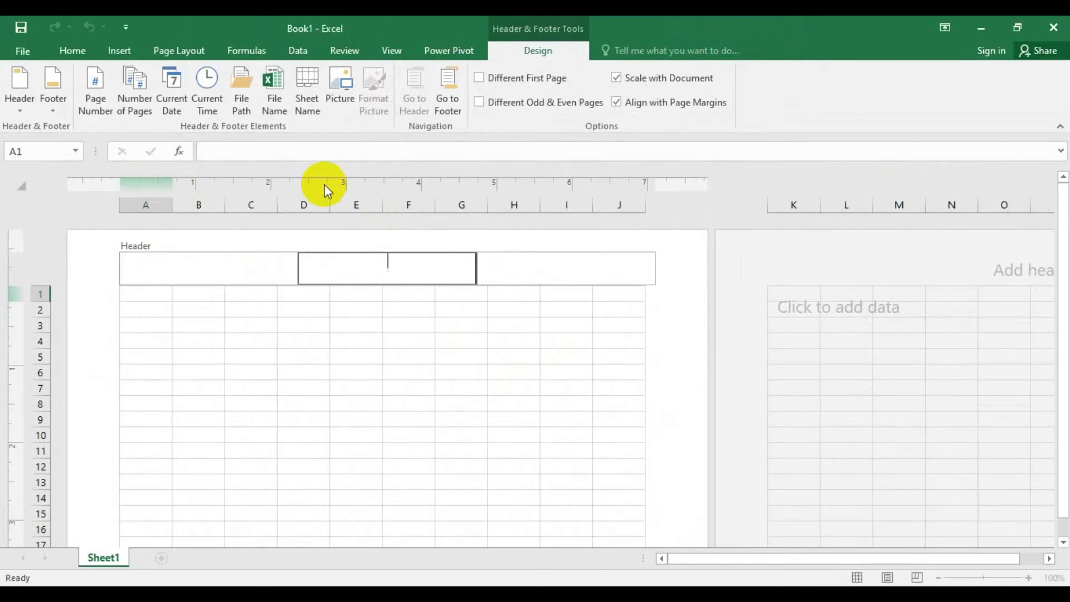
click(19, 90)
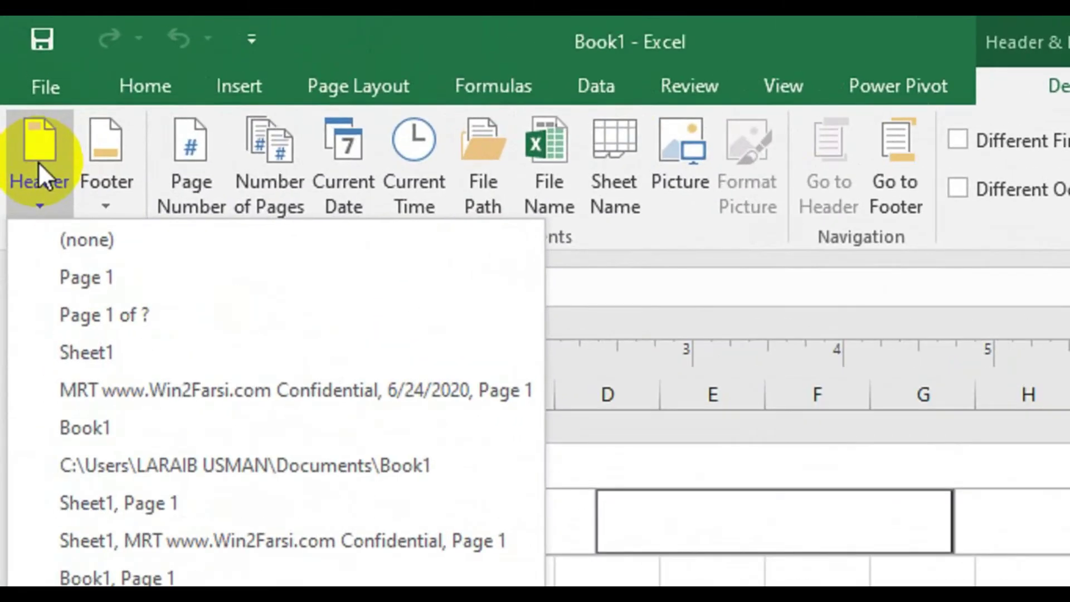
click(38, 161)
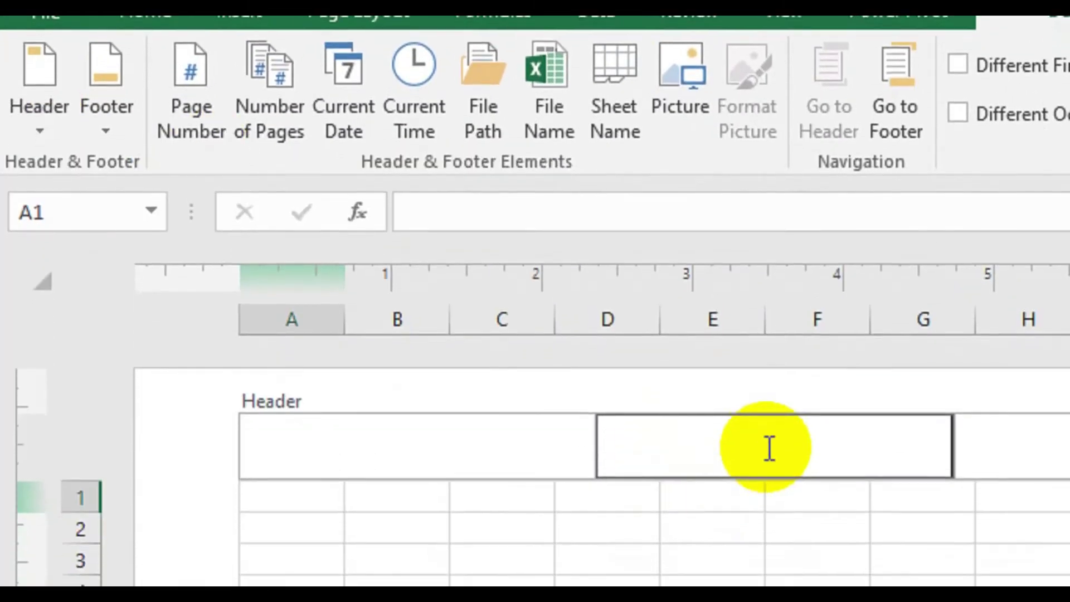
text(hfjghfjhgj)
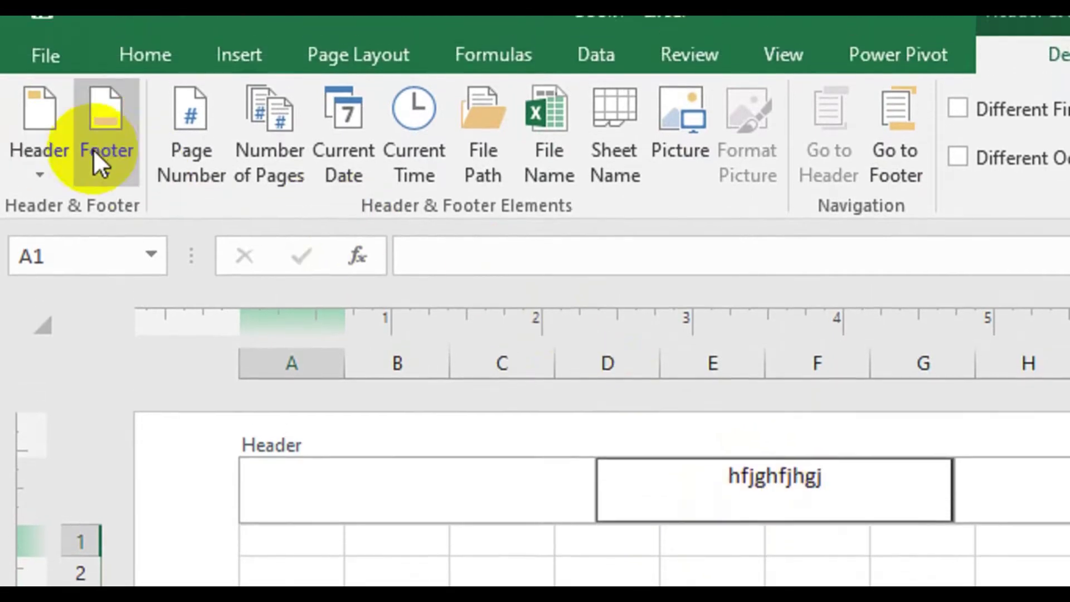
click(105, 160)
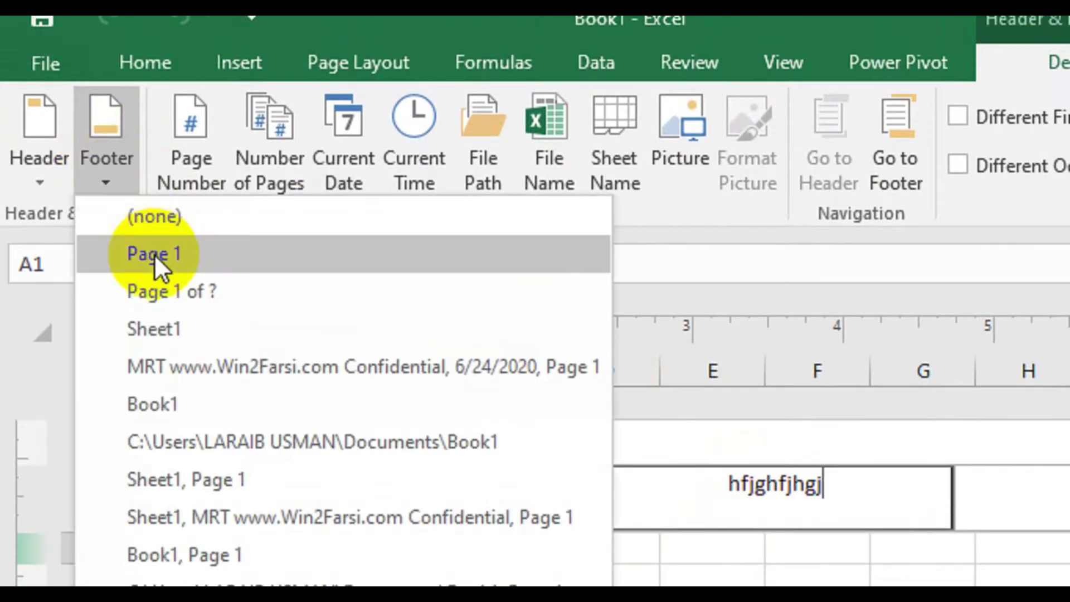
click(159, 239)
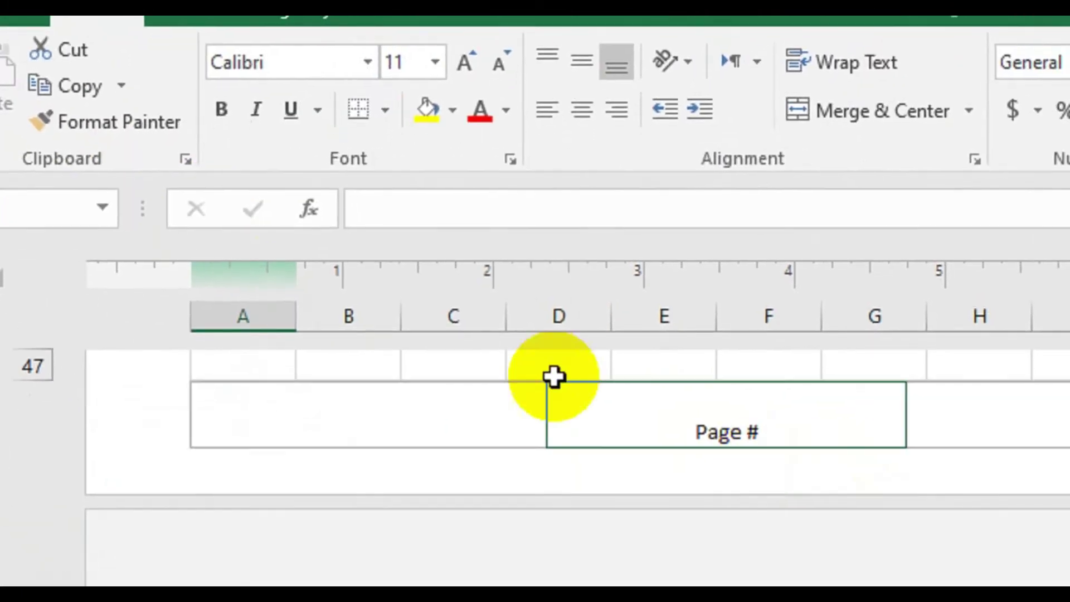
Change the centre footer's page-number code to a plain 1.
click(778, 437)
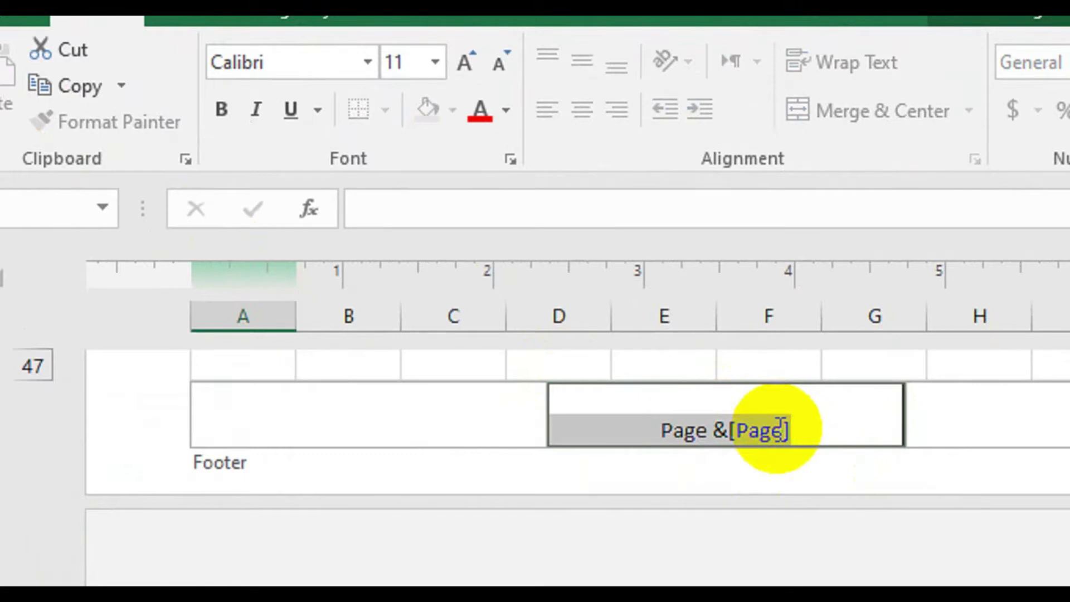
text(1)
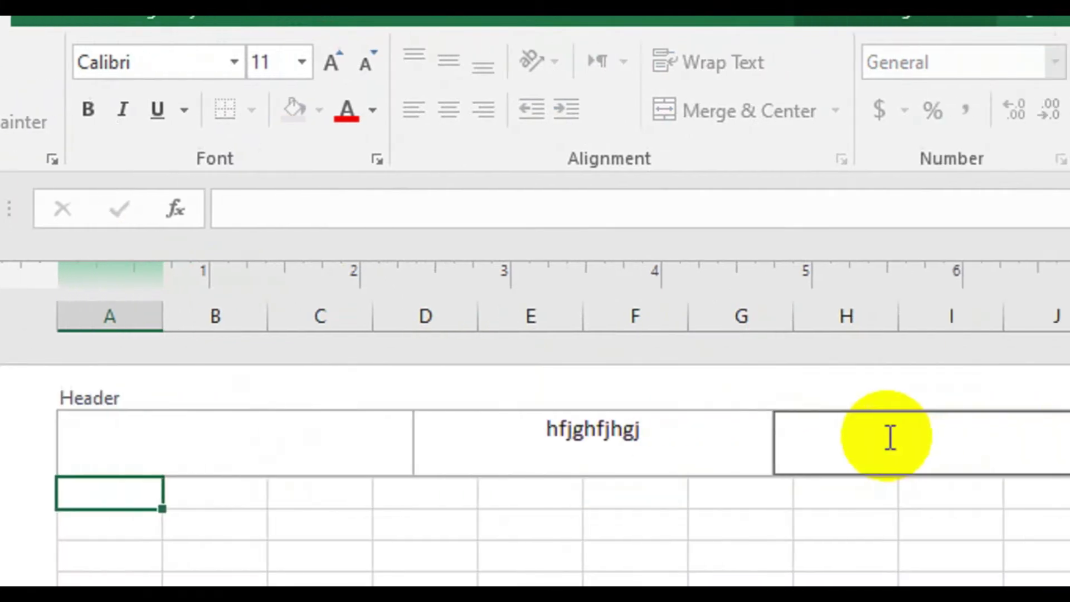
click(179, 436)
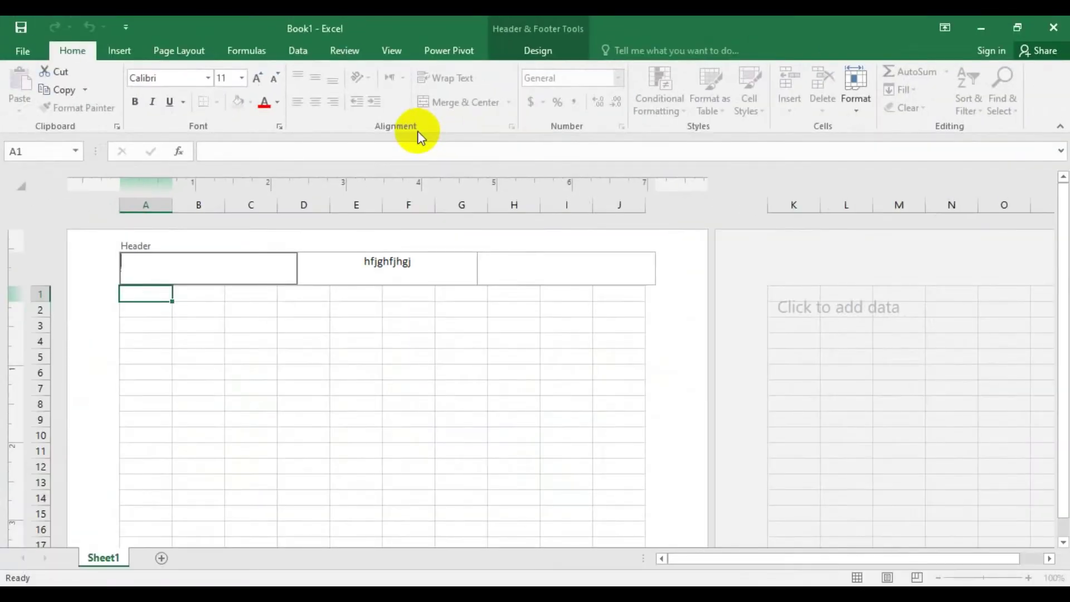
Undo the 'hfjghfjhgj' header text, then insert and delete a page-number code in the centre header.
key(ctrl+z)
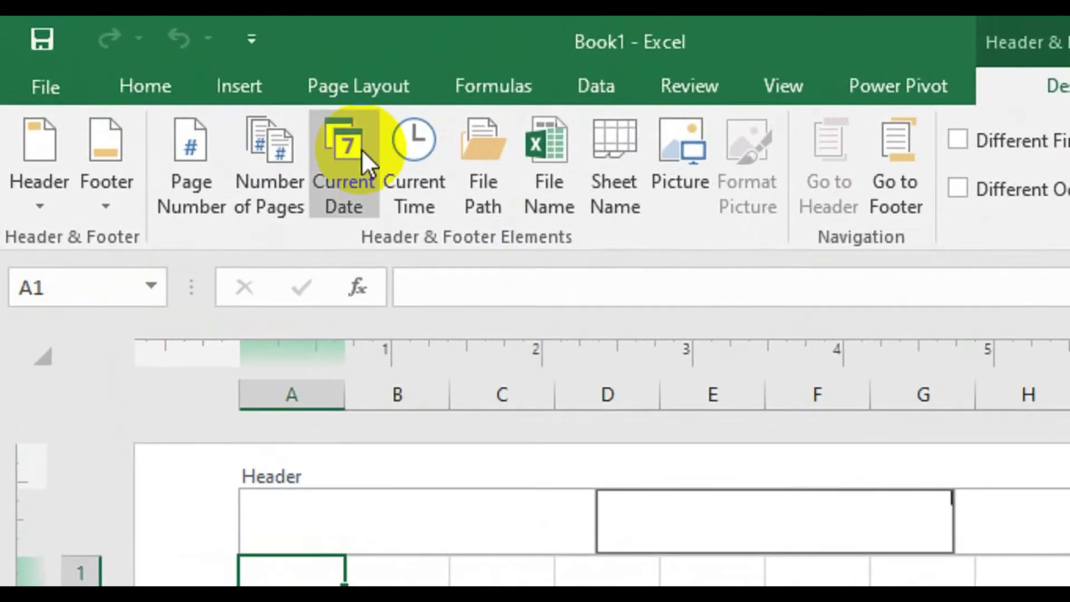
click(201, 177)
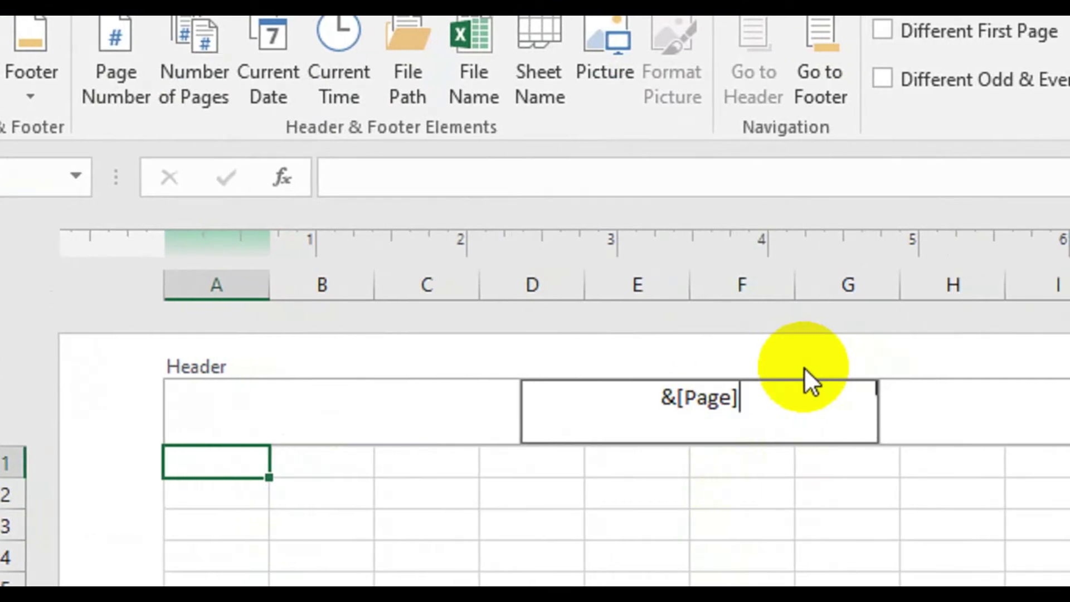
key(BackSpace)
key(BackSpace)
key(BackSpace)
key(BackSpace)
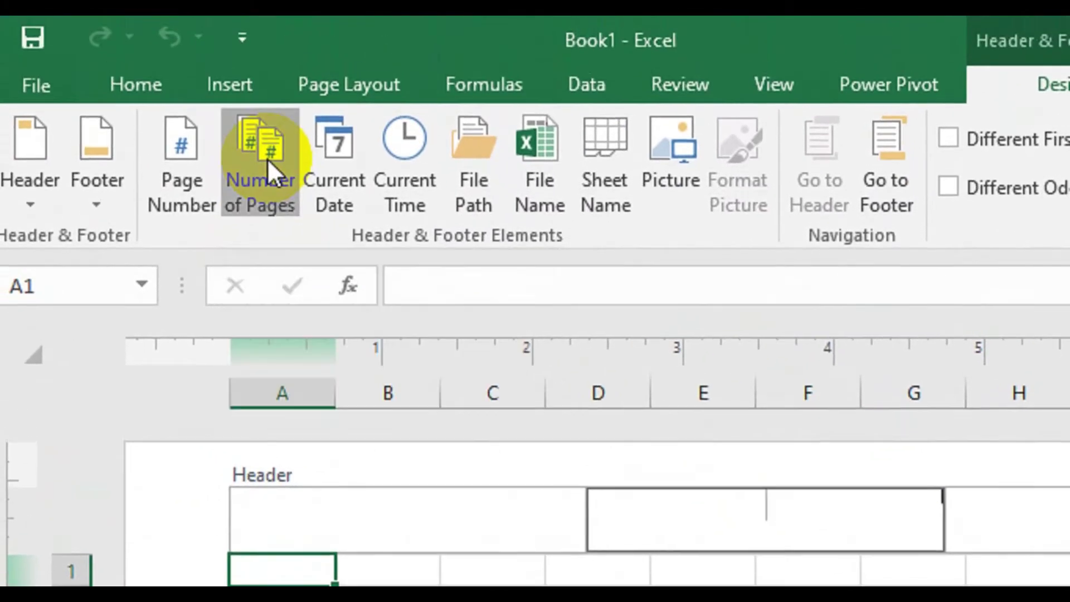
Add the page-count and current-date codes to the centre header, then delete them.
click(267, 158)
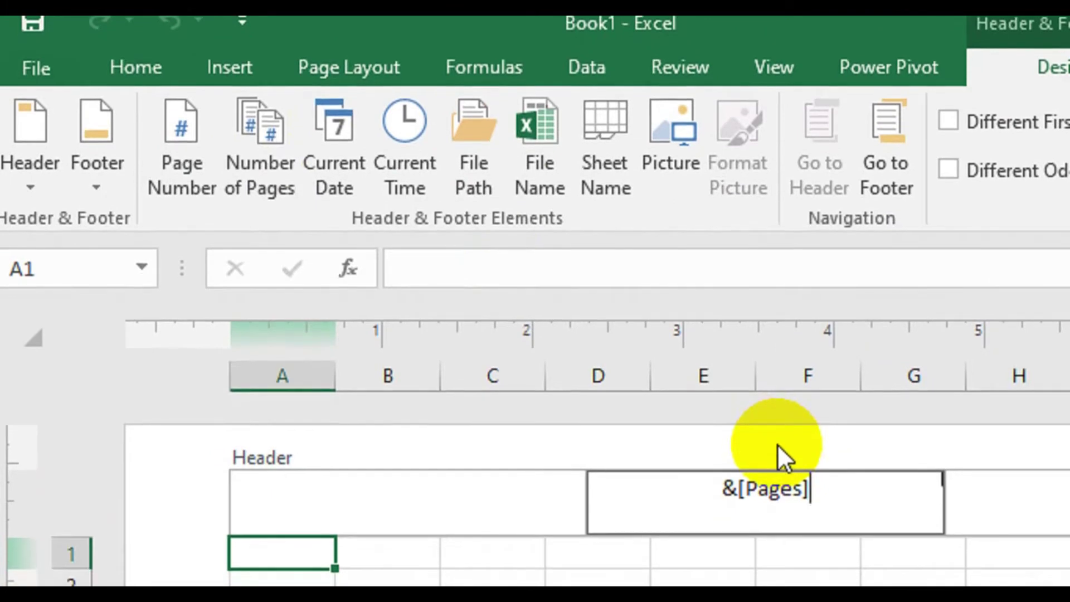
key(Right)
text(5)
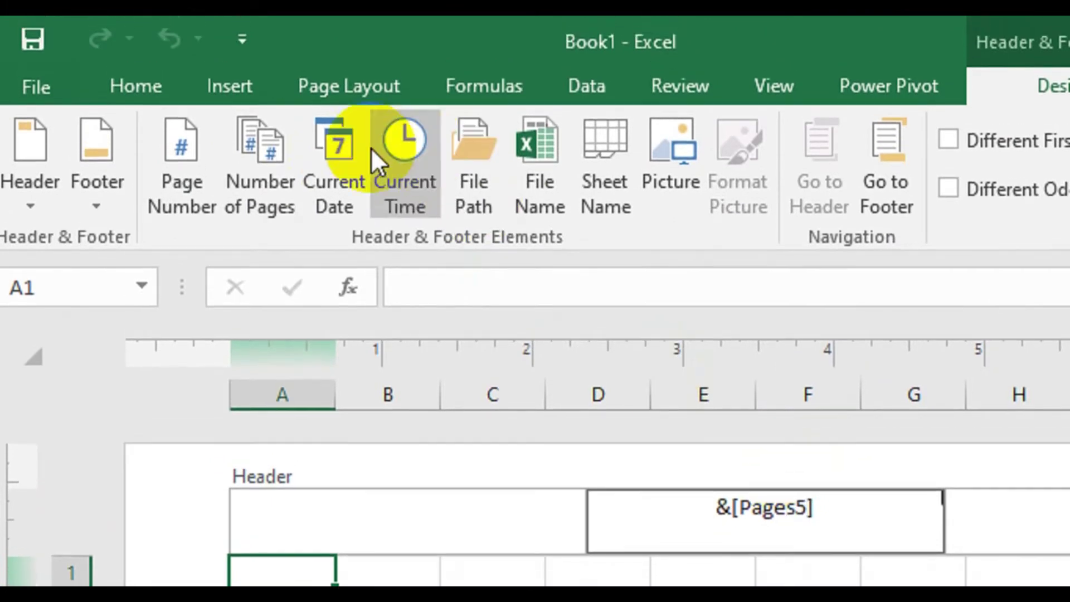
click(343, 161)
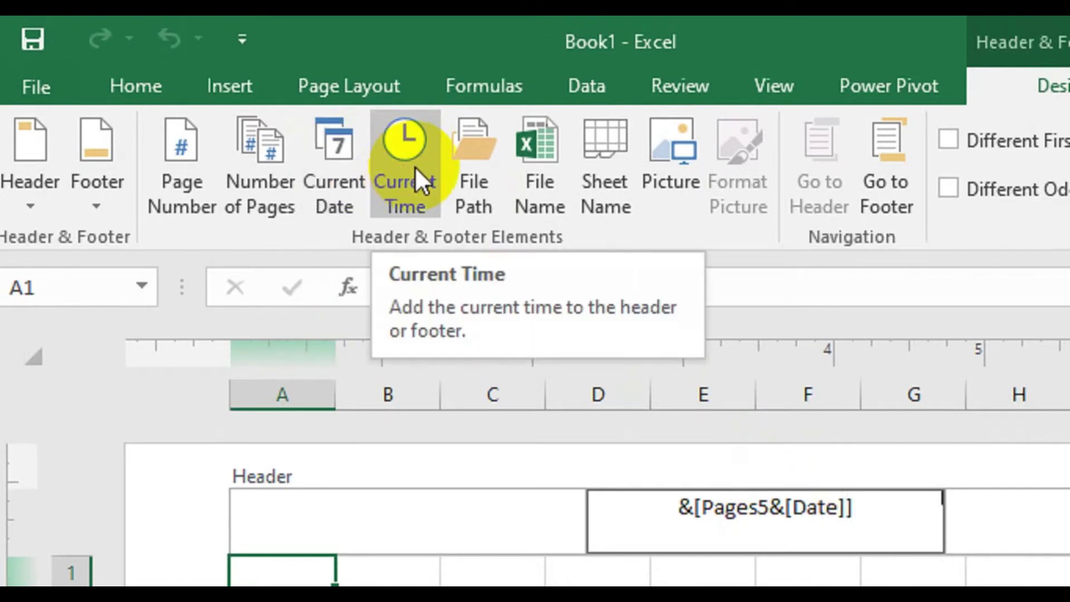
key(BackSpace)
key(BackSpace)
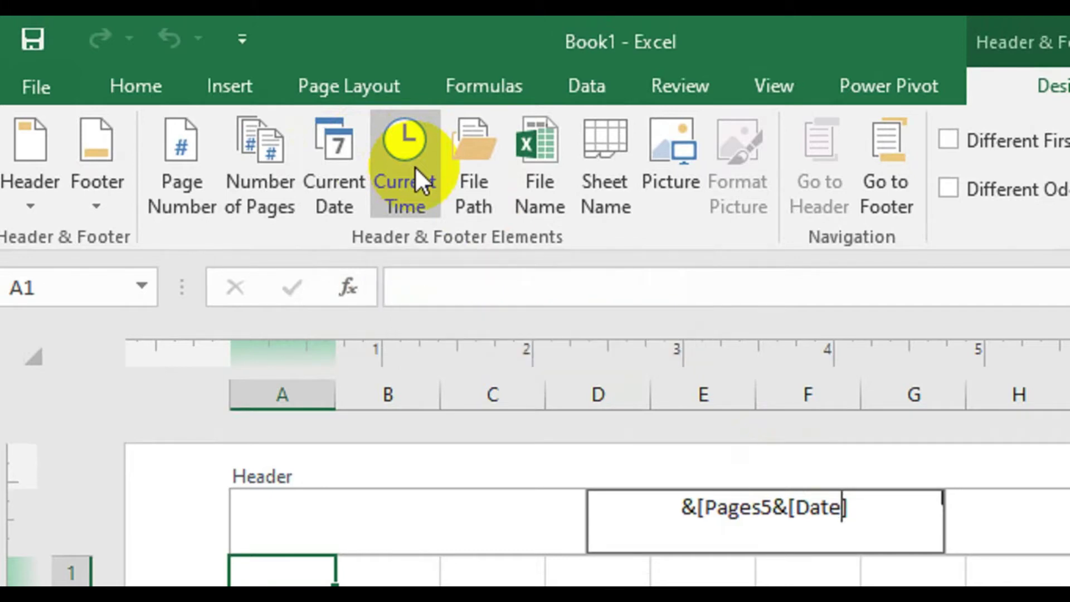
key(BackSpace)
key(BackSpace)
key(BackSpace)
key(BackSpace)
key(BackSpace)
key(BackSpace)
key(BackSpace)
key(BackSpace)
key(BackSpace)
key(BackSpace)
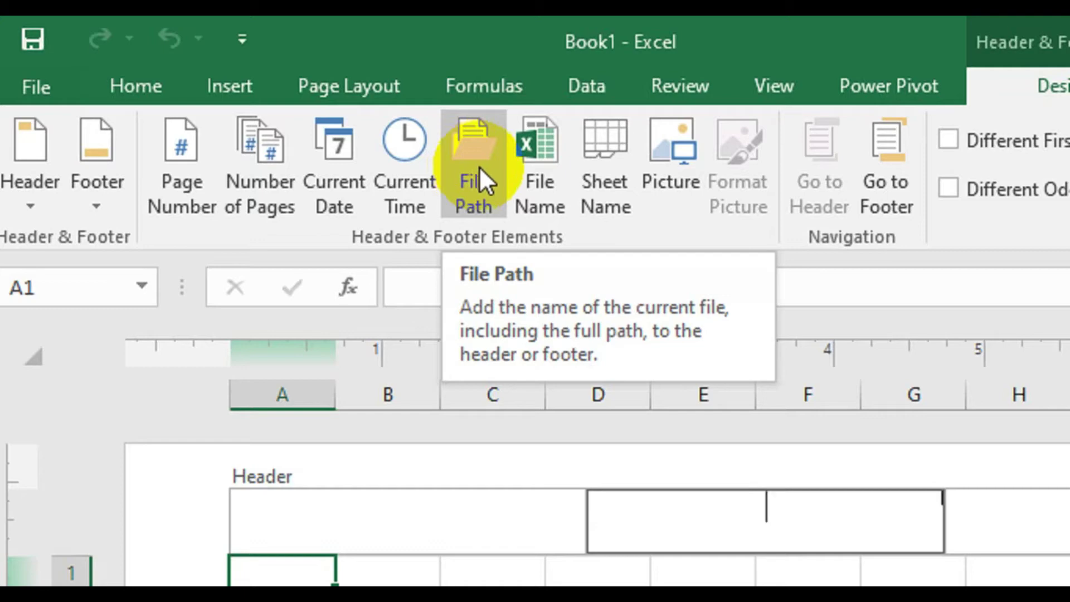
Insert and remove the File Name and Sheet Name codes, then type 'hf' in the centre header.
click(527, 172)
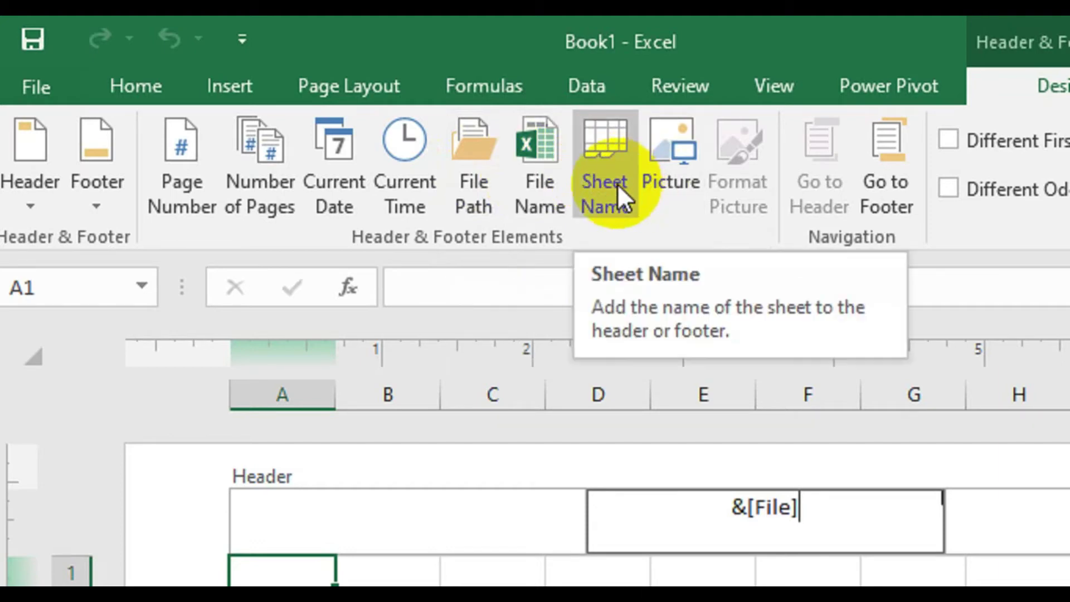
key(BackSpace)
key(BackSpace)
key(BackSpace)
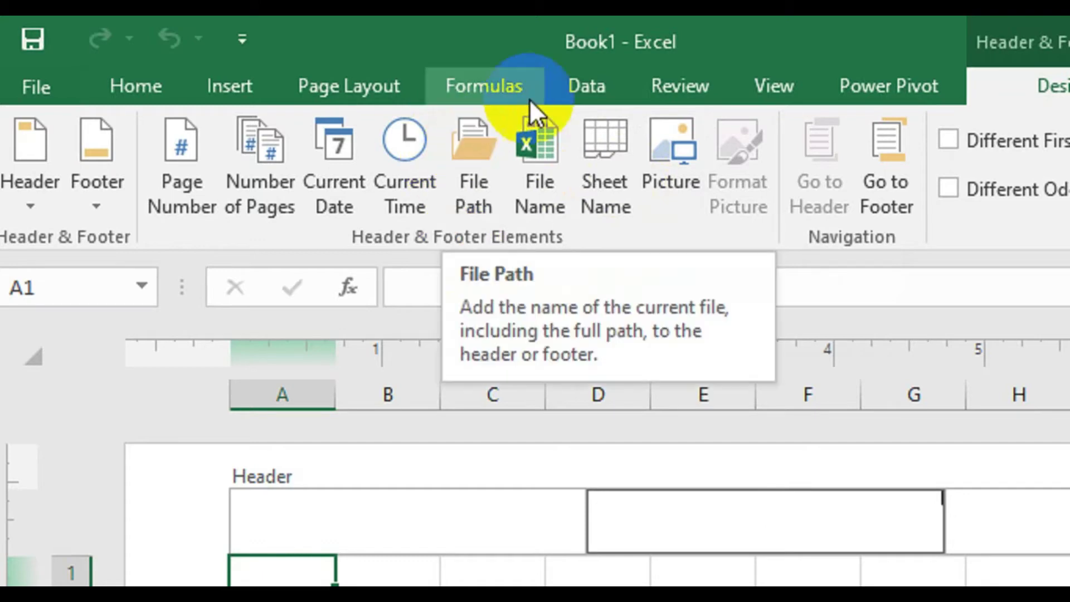
click(611, 166)
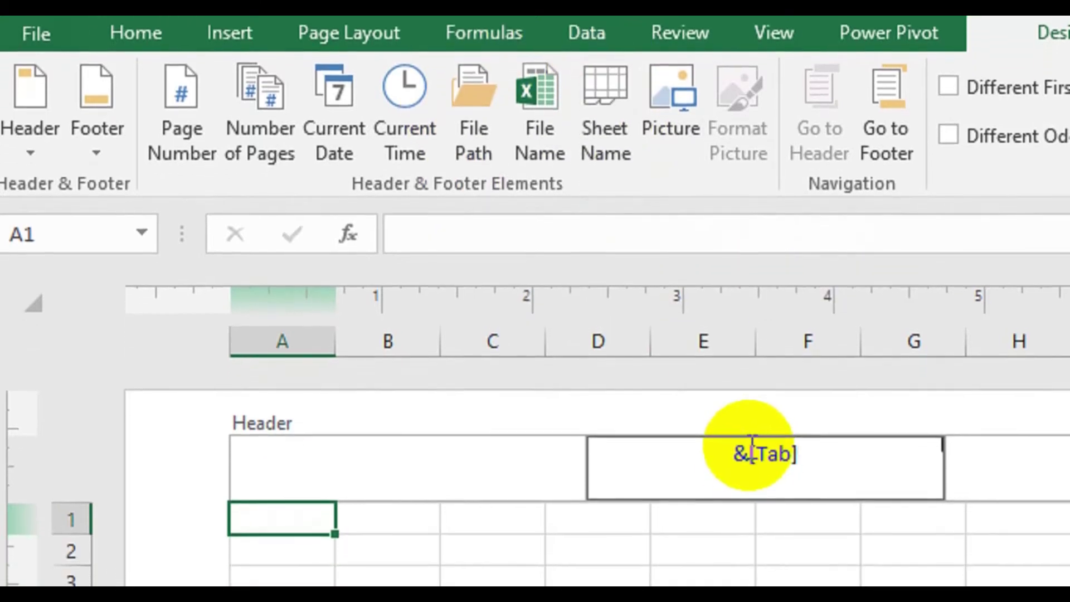
key(BackSpace)
key(BackSpace)
key(BackSpace)
key(BackSpace)
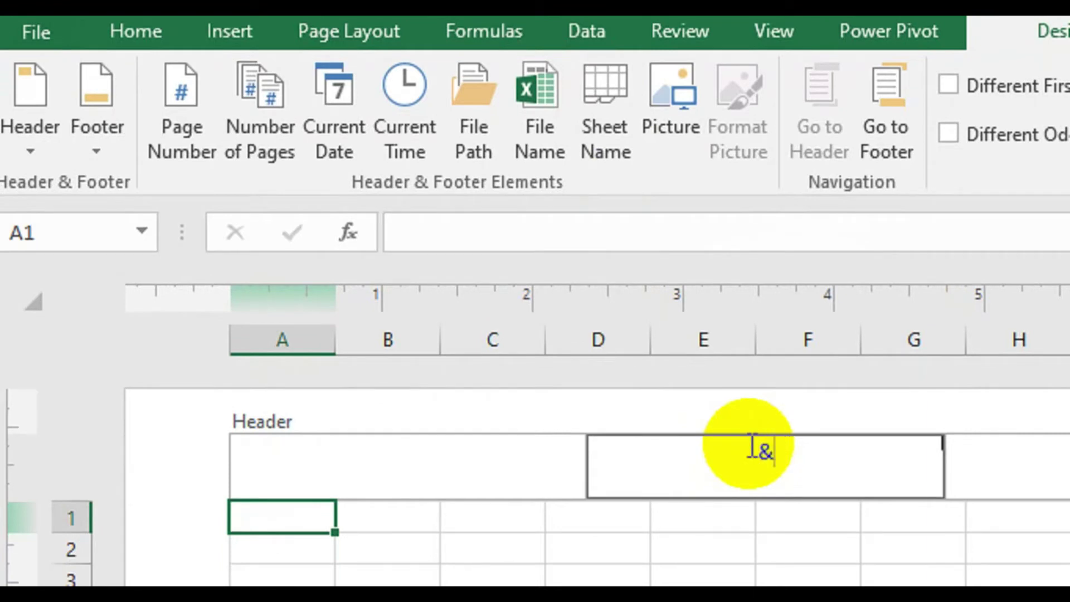
text(hf)
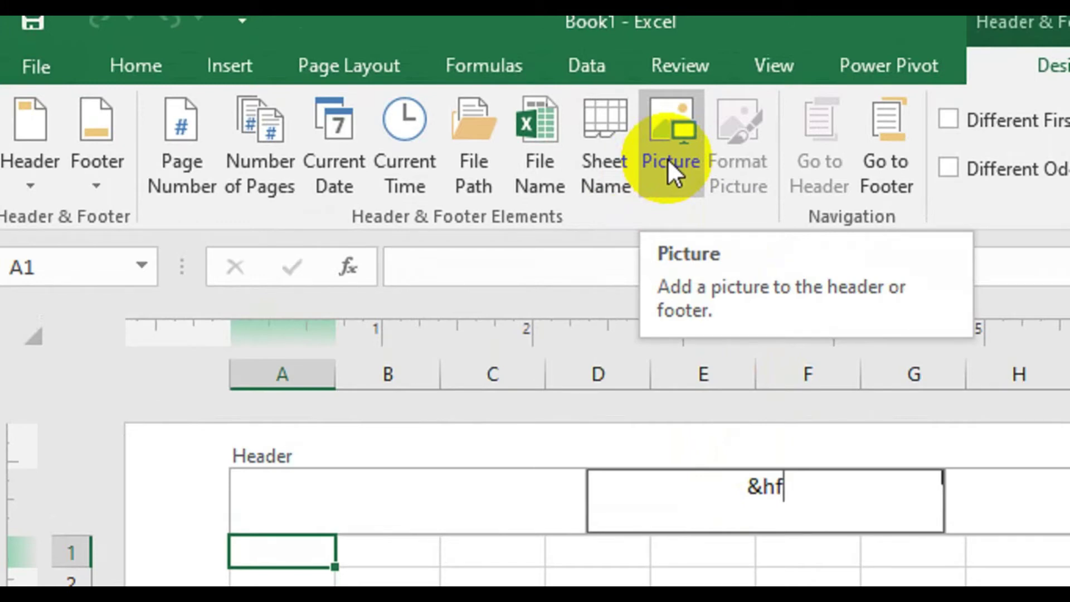
Insert the Capture image from this computer into the centre header, then undo it.
click(667, 158)
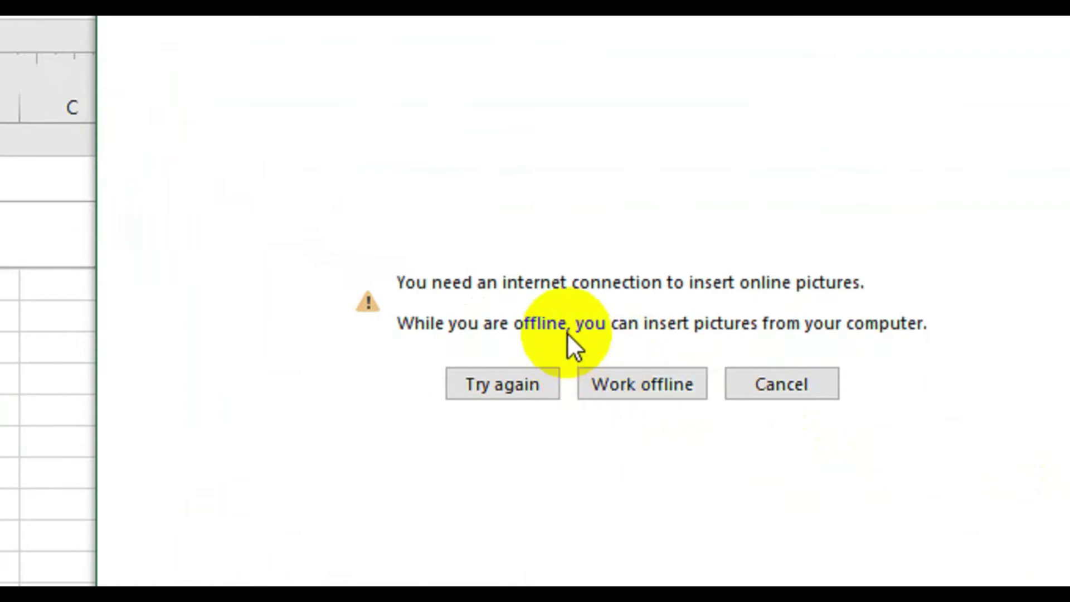
click(622, 379)
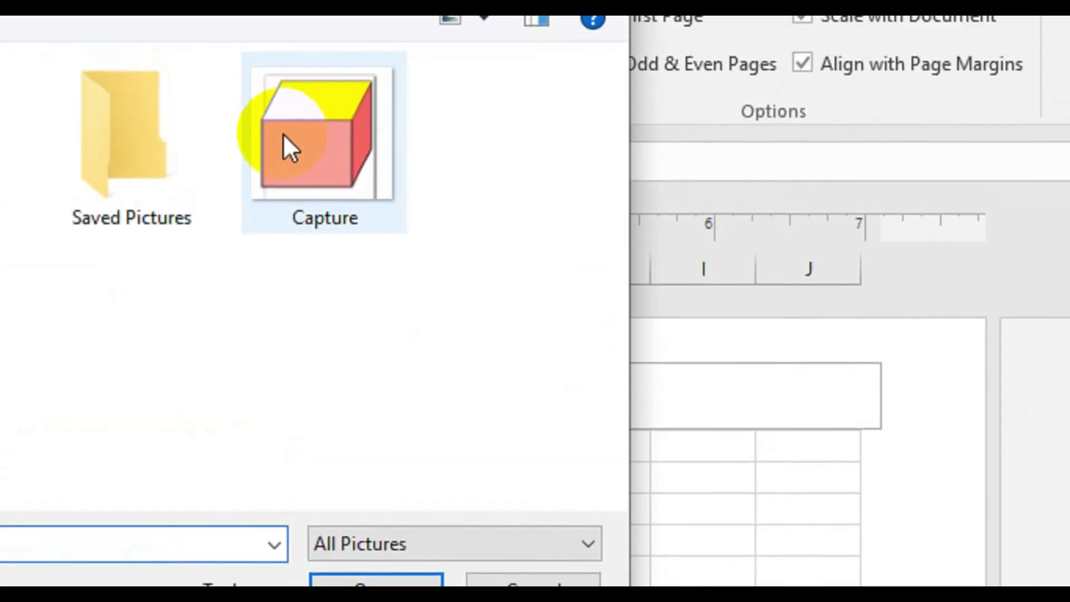
click(287, 84)
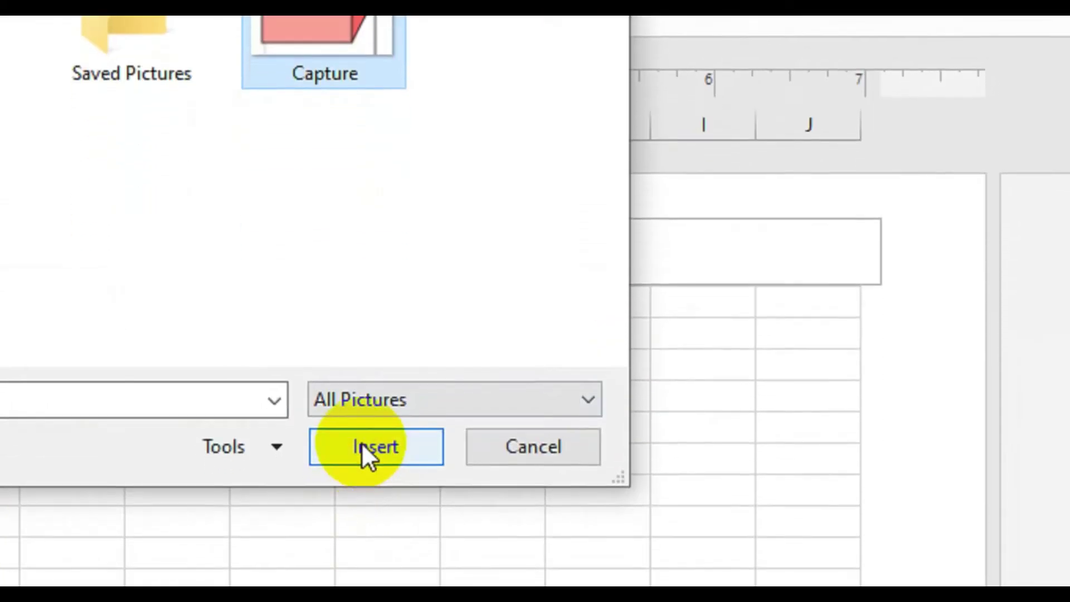
click(362, 449)
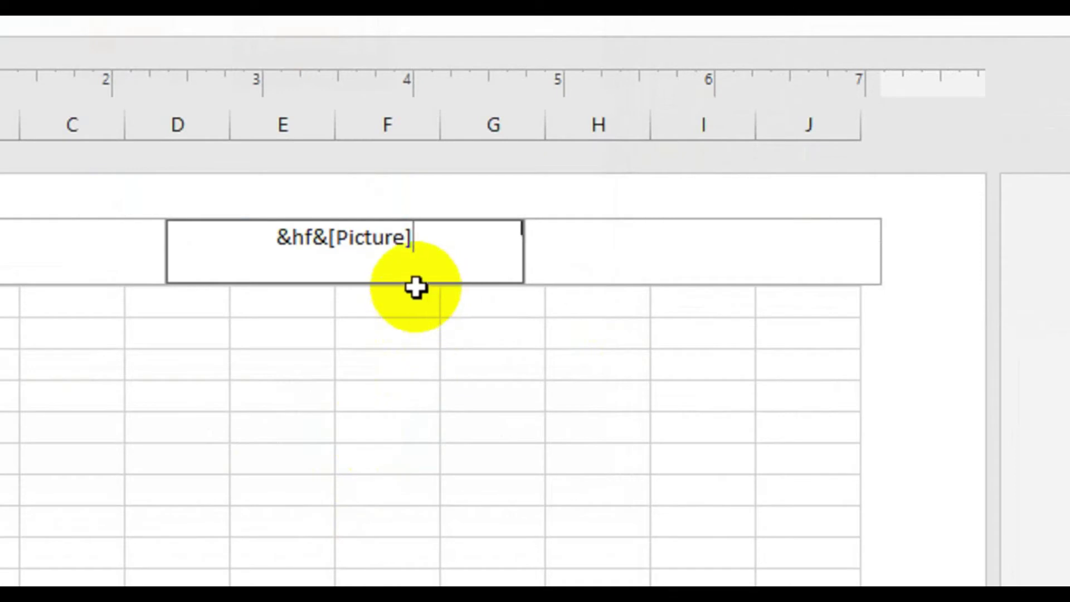
key(ctrl+z)
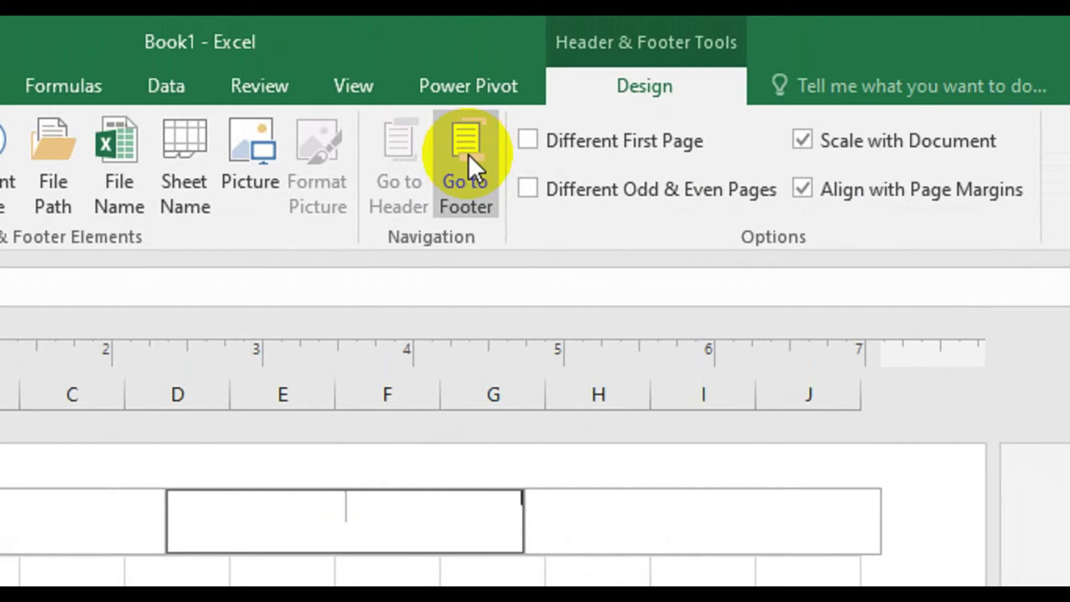
Jump to the page footer and then back to the header.
click(468, 153)
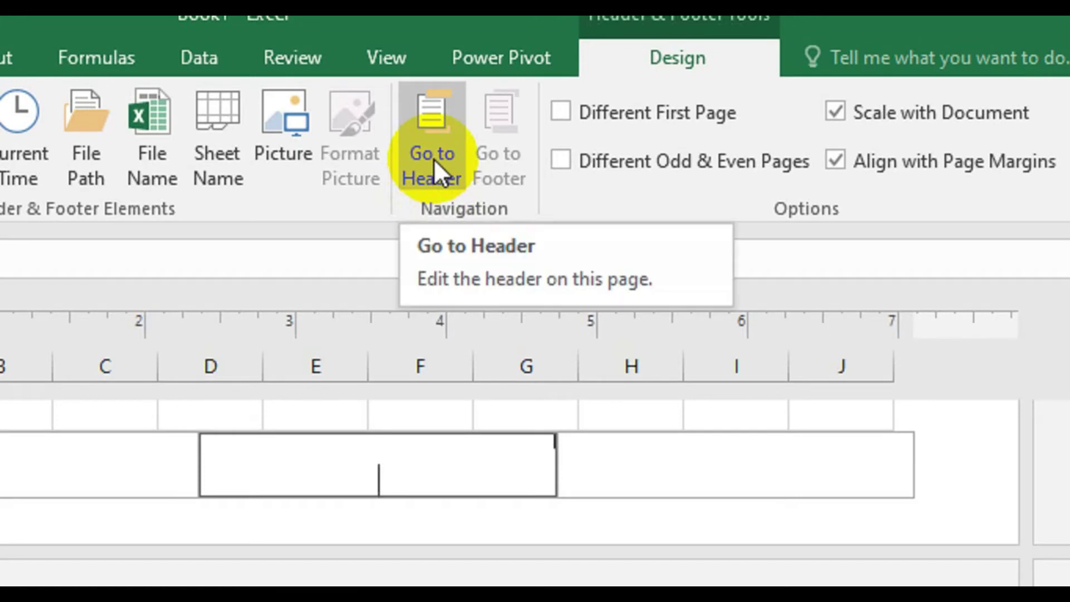
click(434, 158)
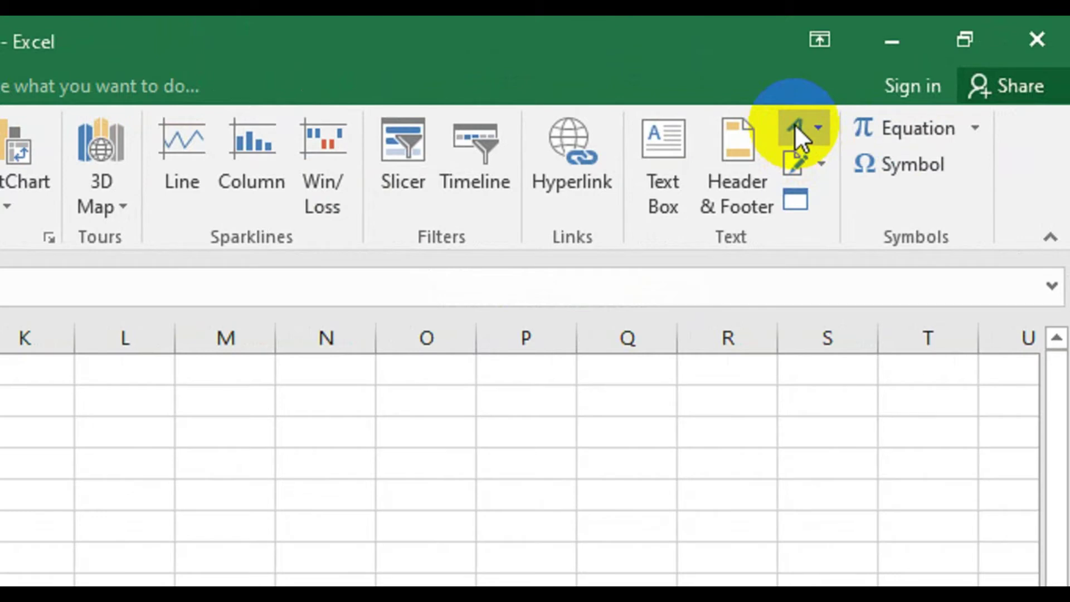
Insert blue reflected WordArt and replace its placeholder text with 'easy'.
click(795, 129)
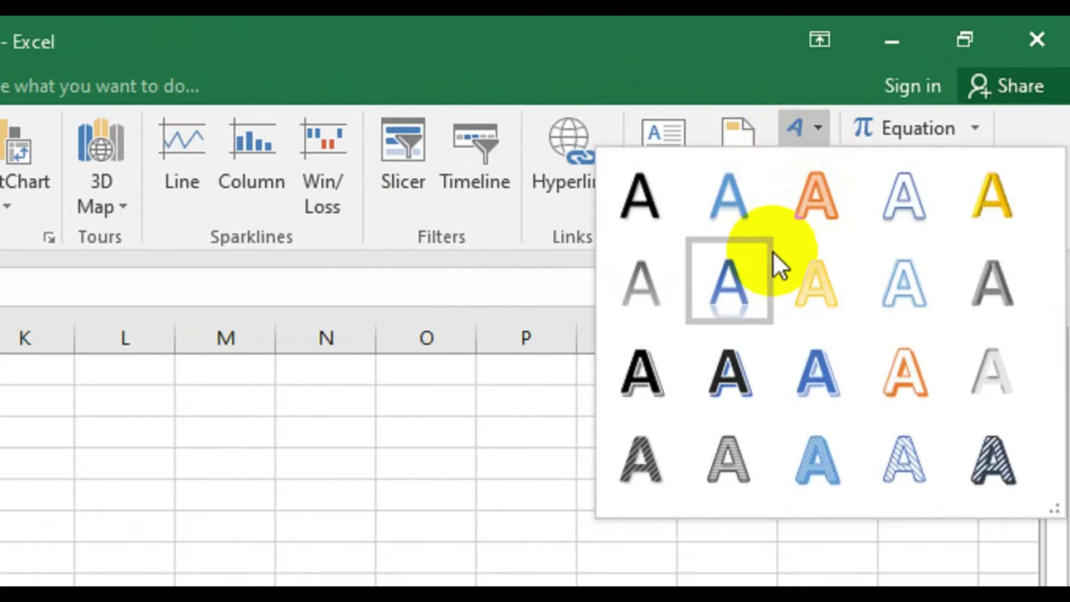
click(746, 262)
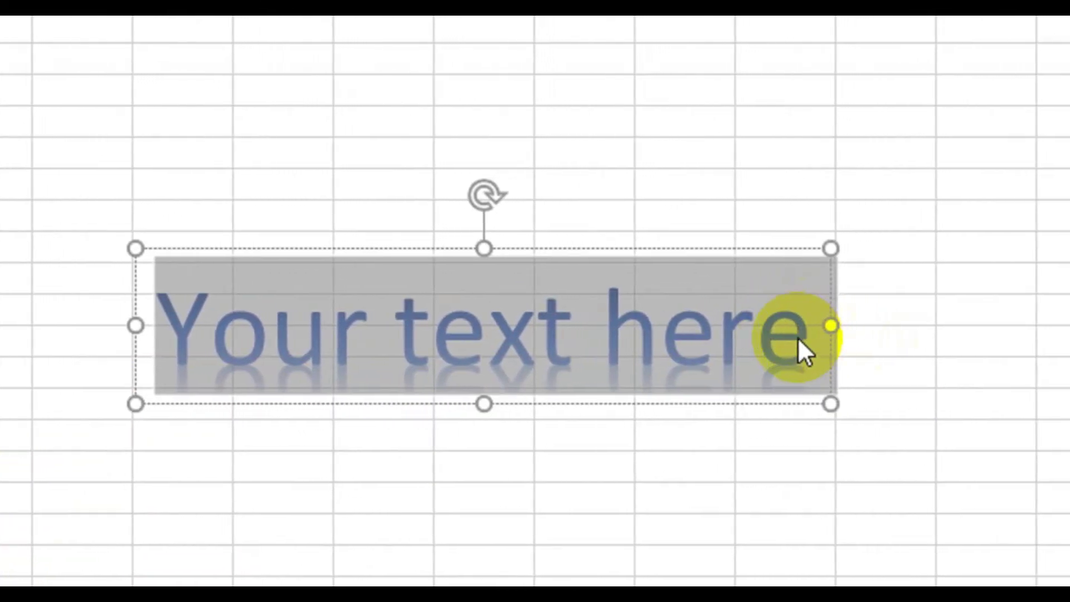
click(797, 337)
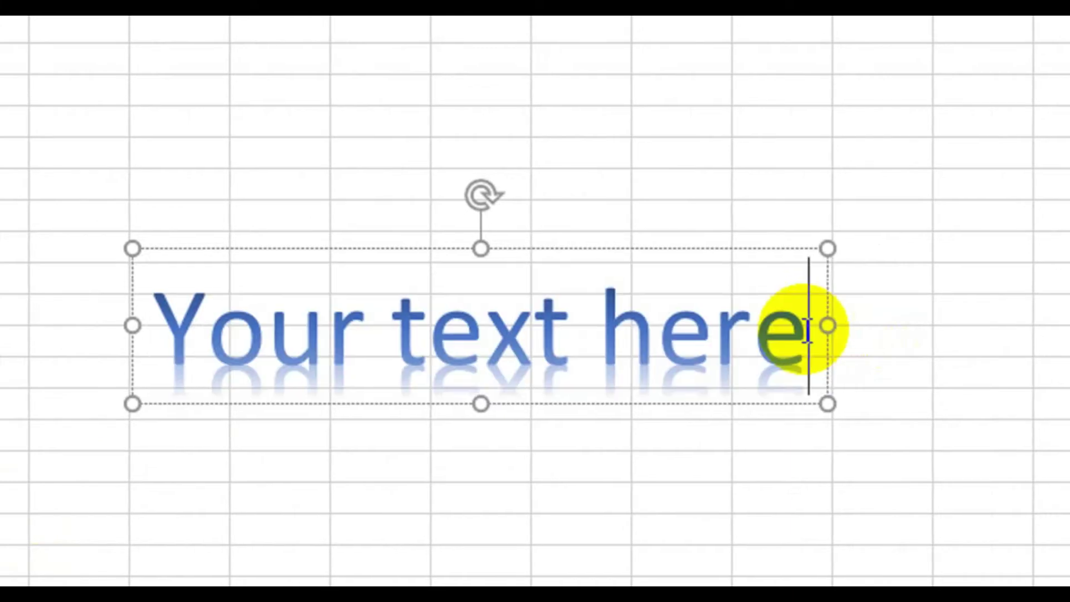
key(BackSpace)
key(BackSpace)
key(BackSpace)
key(BackSpace)
key(BackSpace)
key(BackSpace)
key(BackSpace)
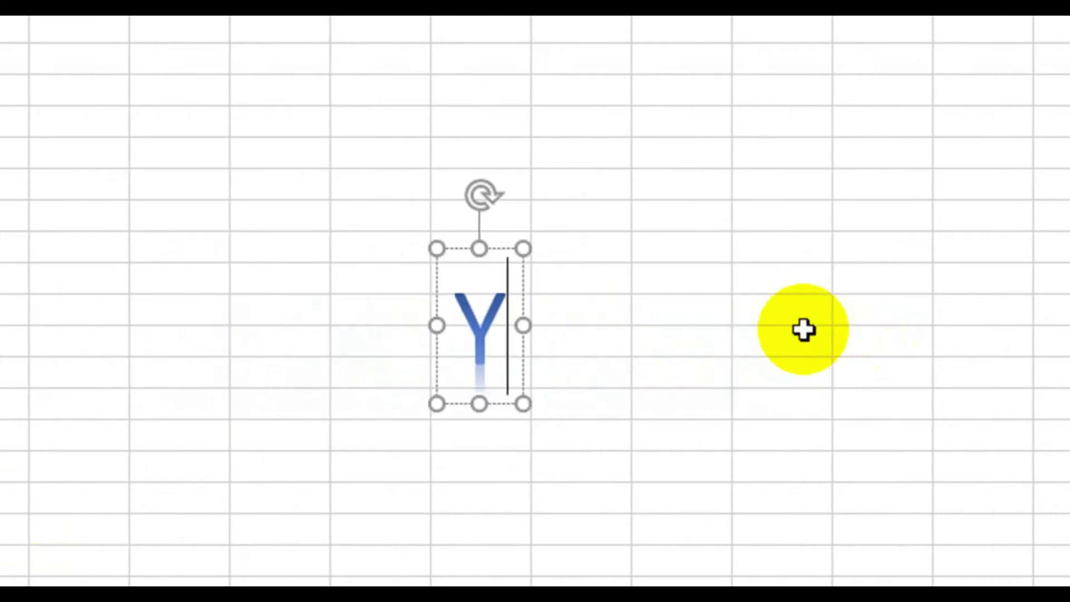
key(BackSpace)
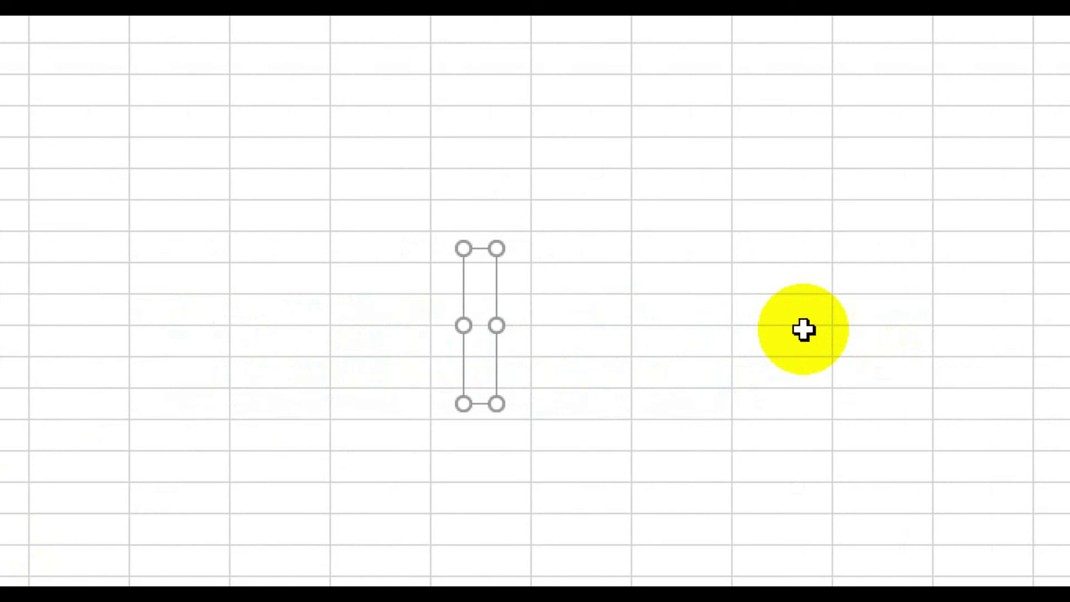
text(easy)
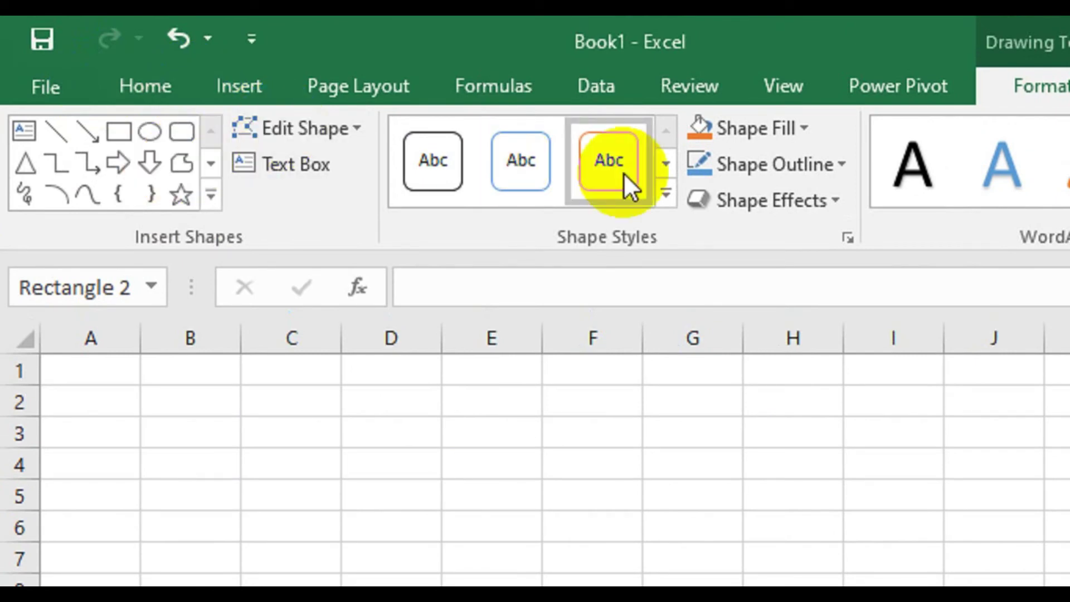
Apply the blue 3D bevel WordArt style to the 'easy' WordArt.
click(624, 173)
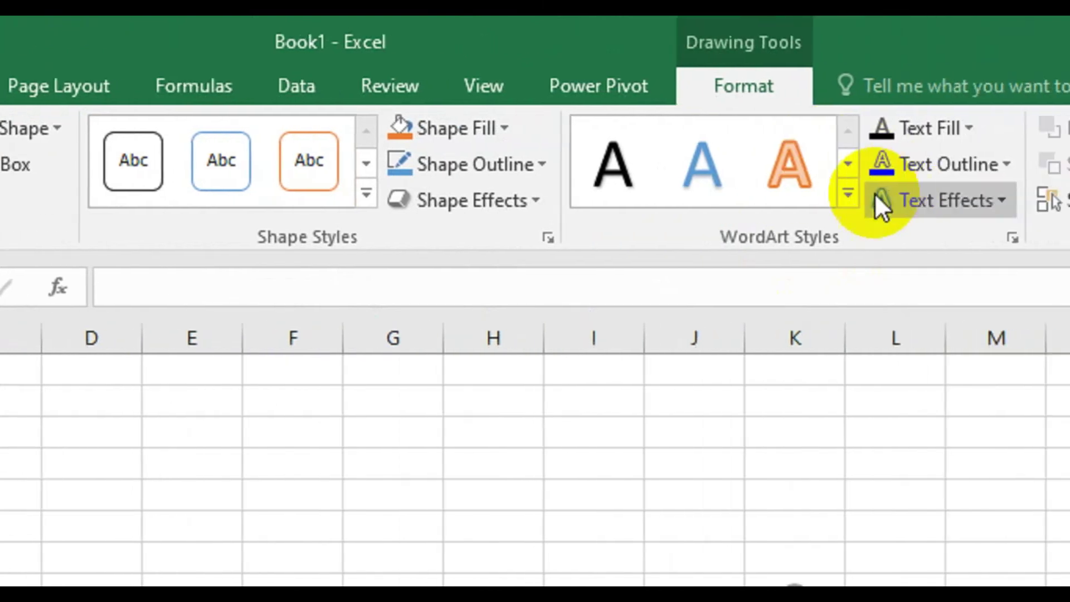
click(812, 200)
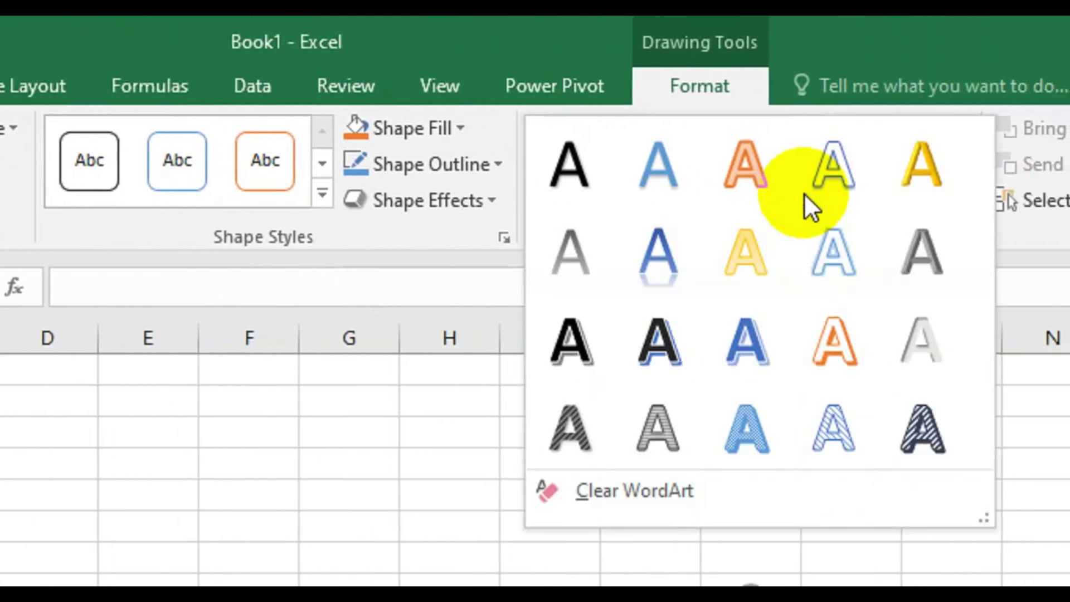
click(748, 345)
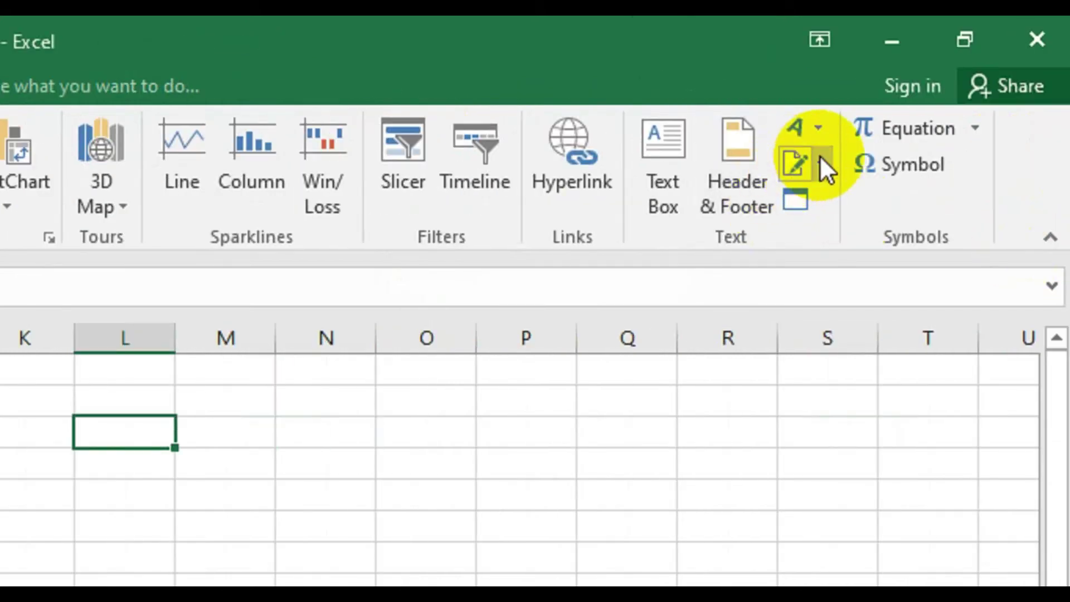
Insert a signature line with the suggested signer's name, title 'teacher', and no e-mail.
click(794, 165)
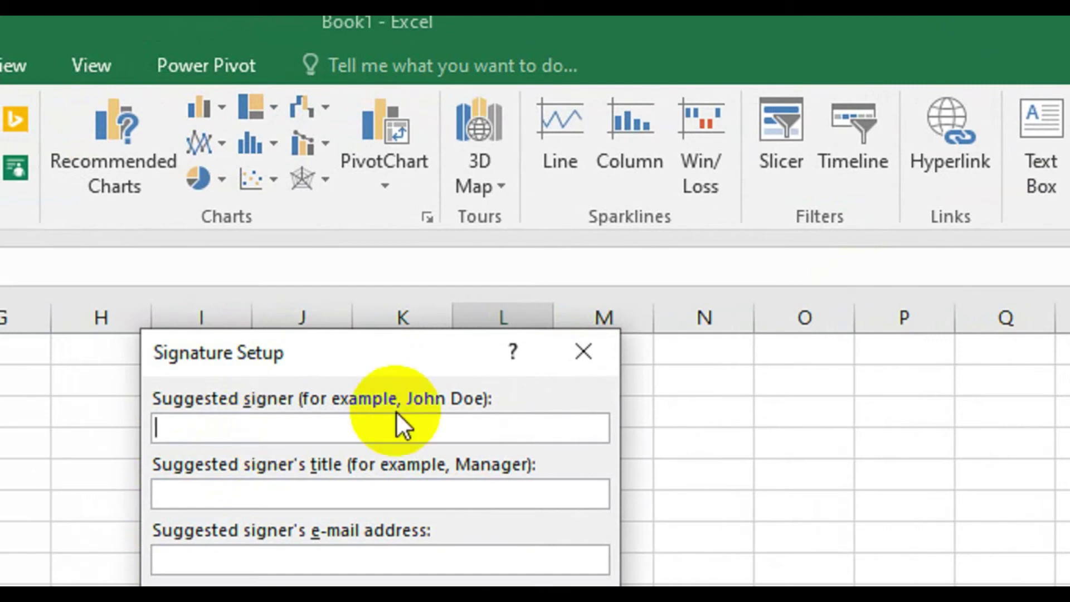
text(nimar)
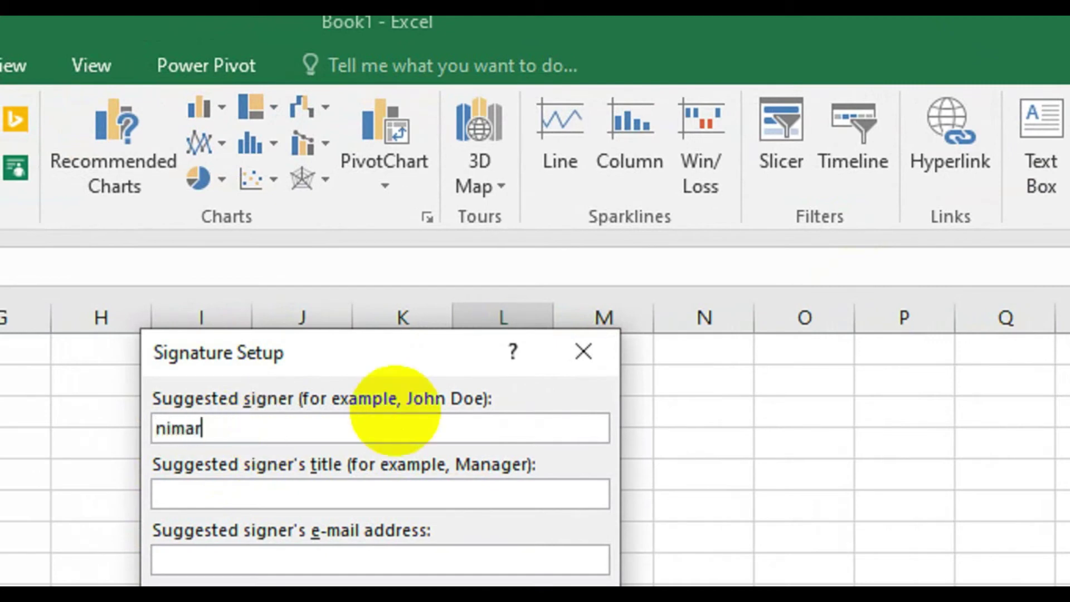
key(BackSpace)
key(BackSpace)
text(ra)
click(249, 492)
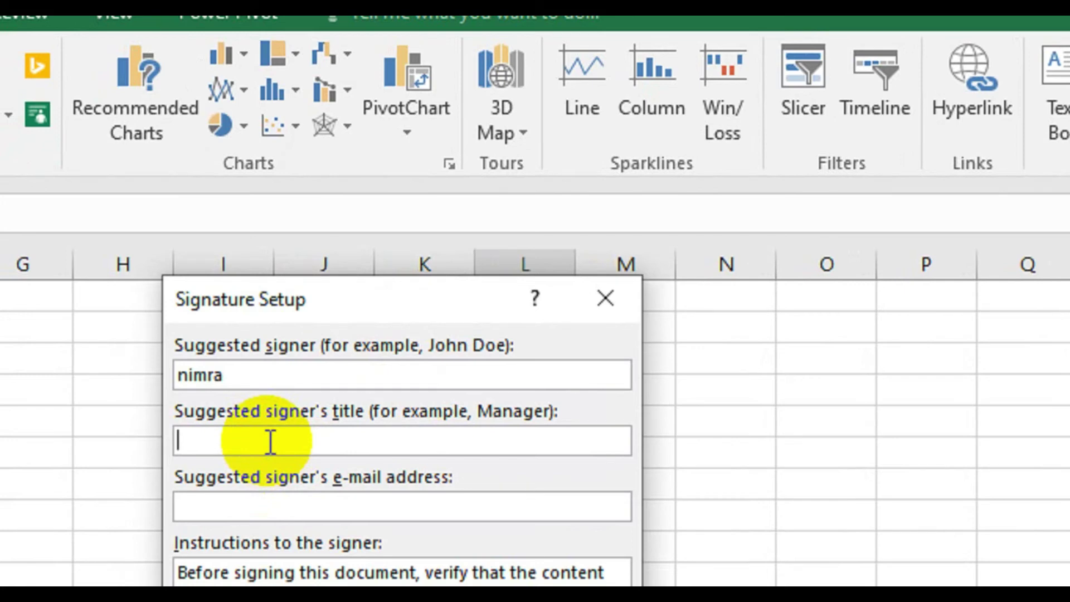
text(teach)
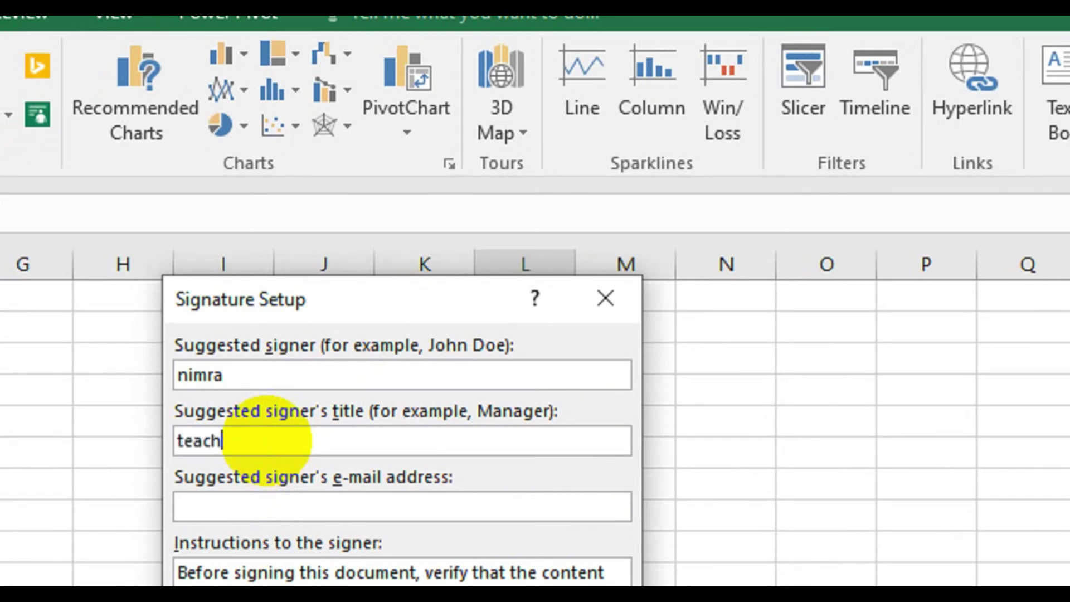
text(er)
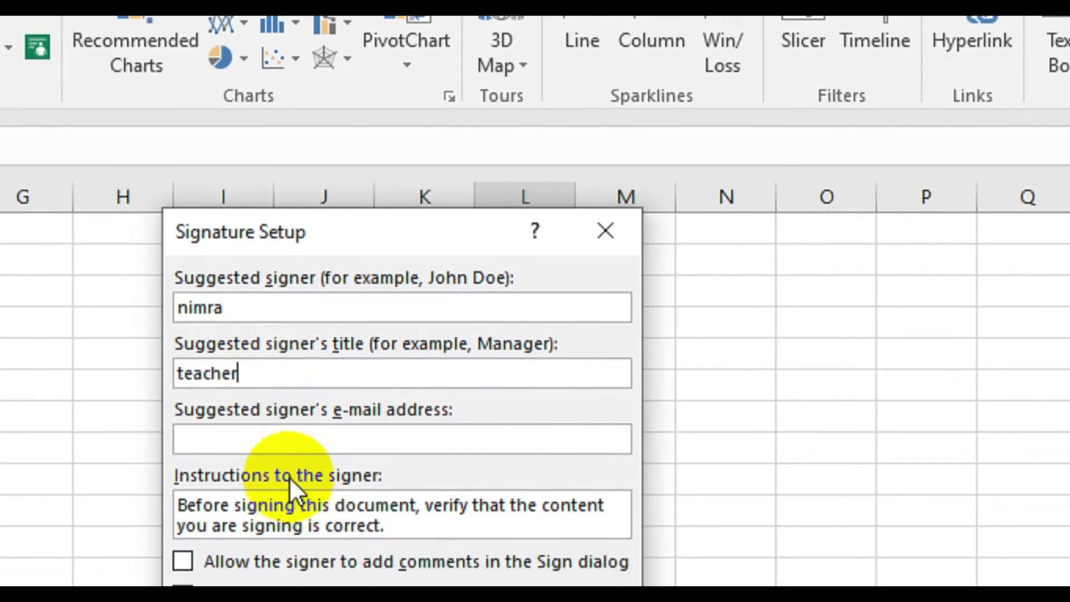
click(271, 438)
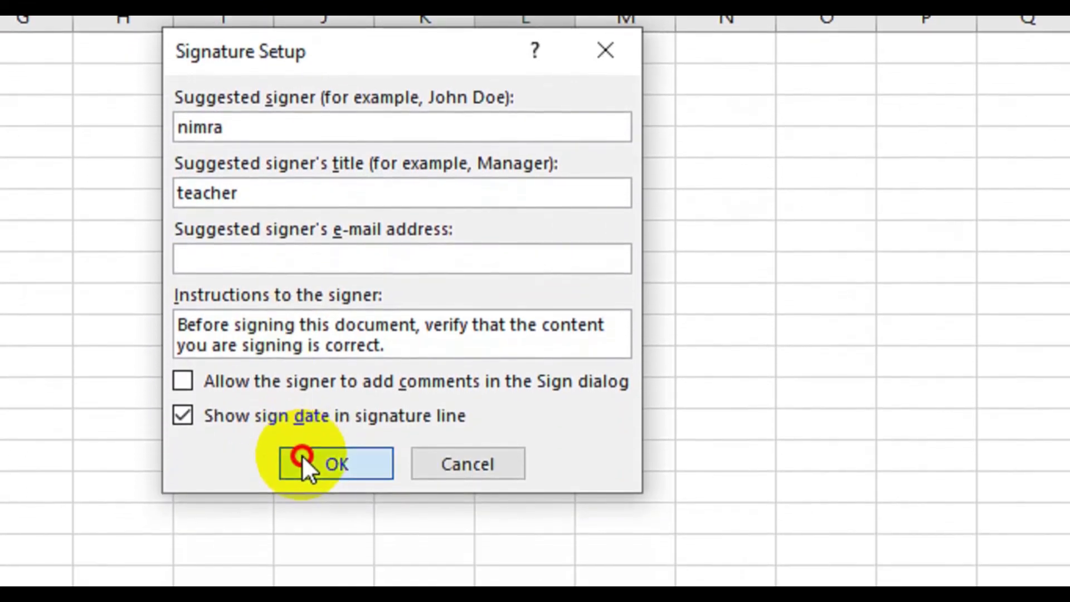
click(302, 455)
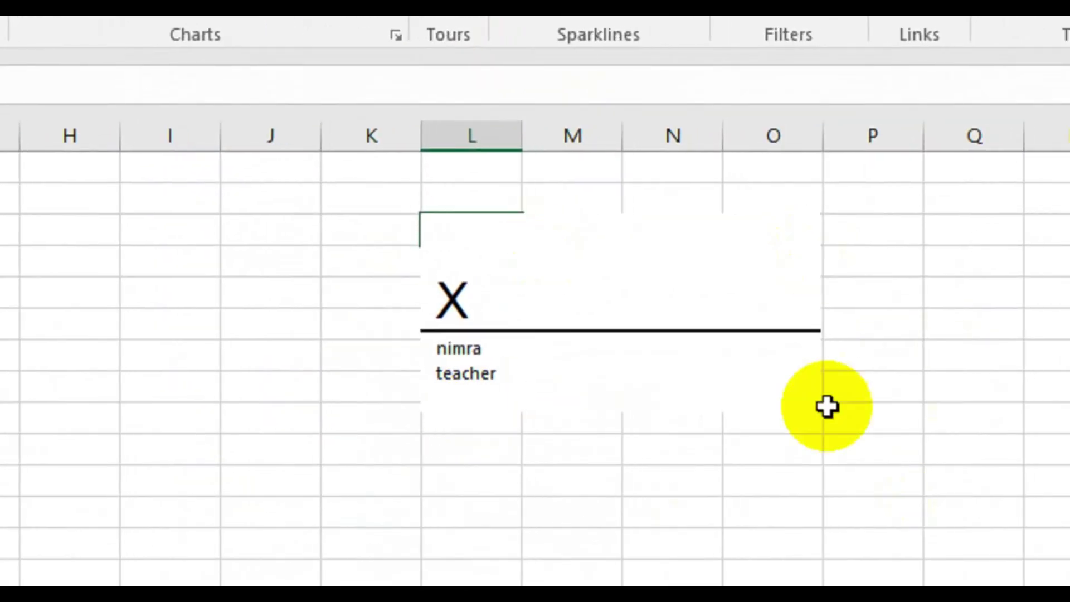
Reposition the signature line over columns B–E and shrink it, with its signer name and title scaling down.
drag(617, 257, 217, 253)
drag(268, 254, 234, 272)
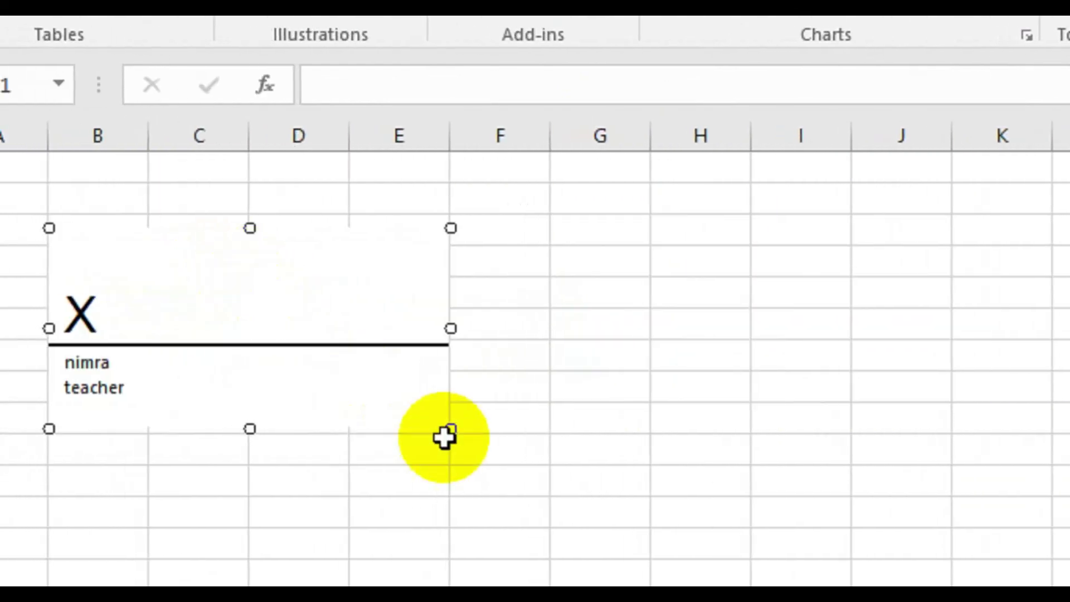
drag(451, 429, 332, 346)
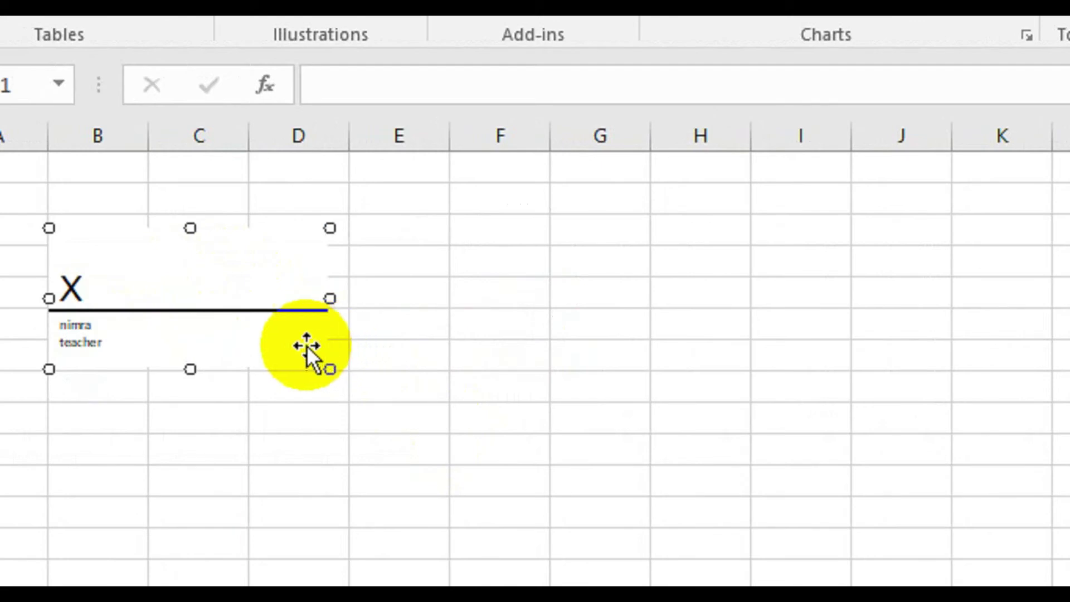
click(432, 345)
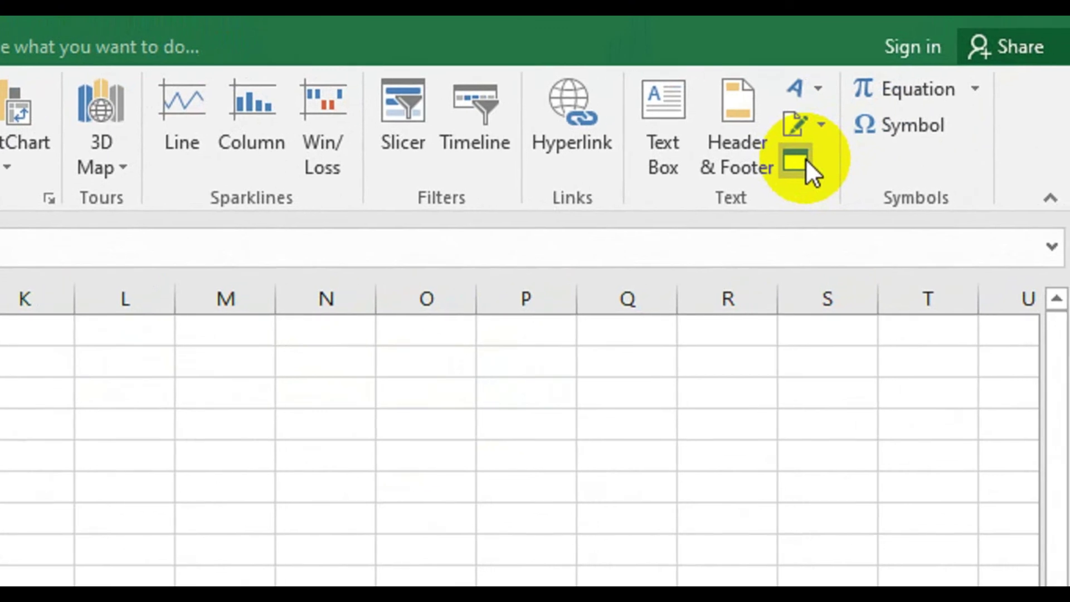
In the Insert Object dialog's Create New list, select Microsoft Graph Chart as the object type.
click(794, 159)
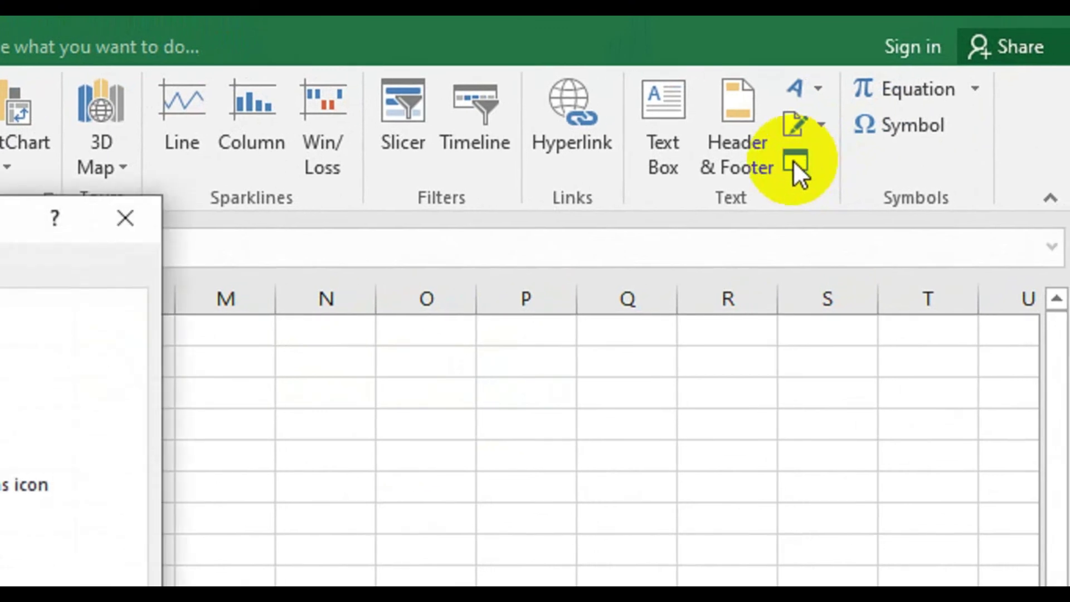
key(Escape)
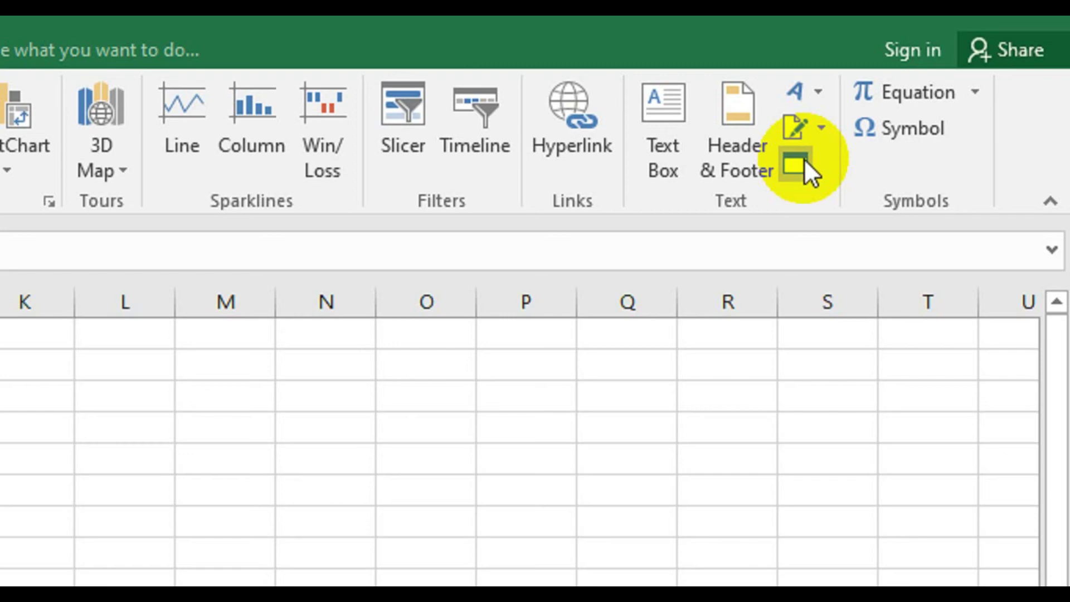
click(804, 162)
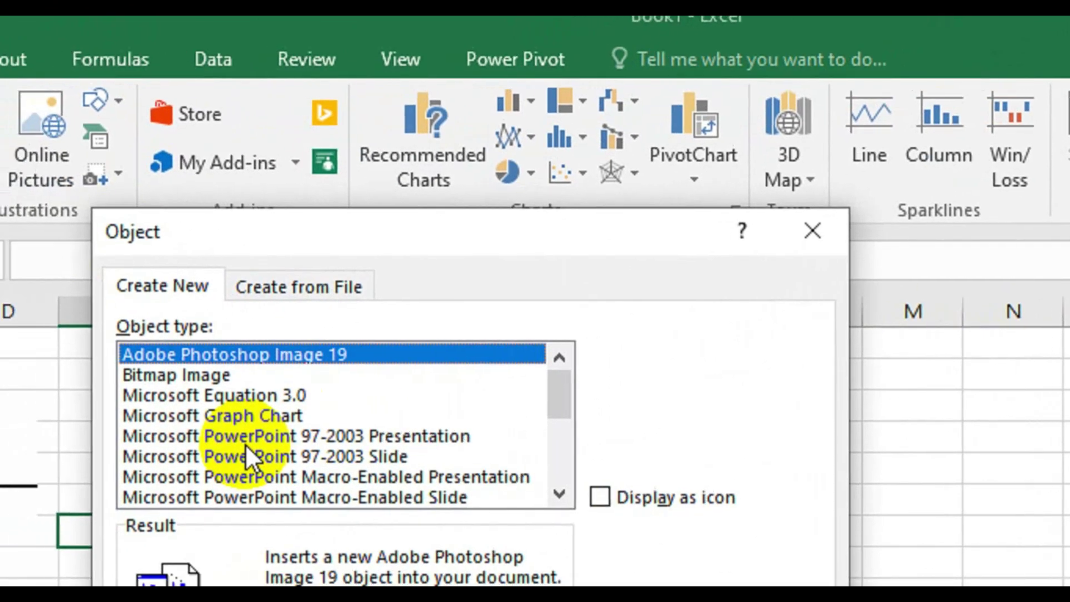
drag(578, 391, 574, 444)
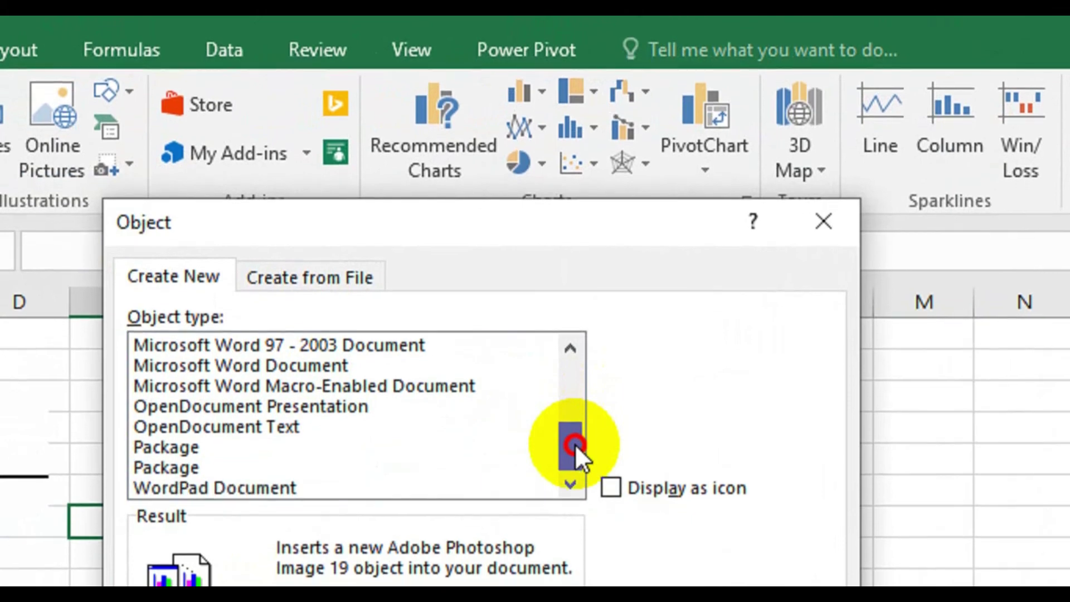
drag(574, 444, 571, 386)
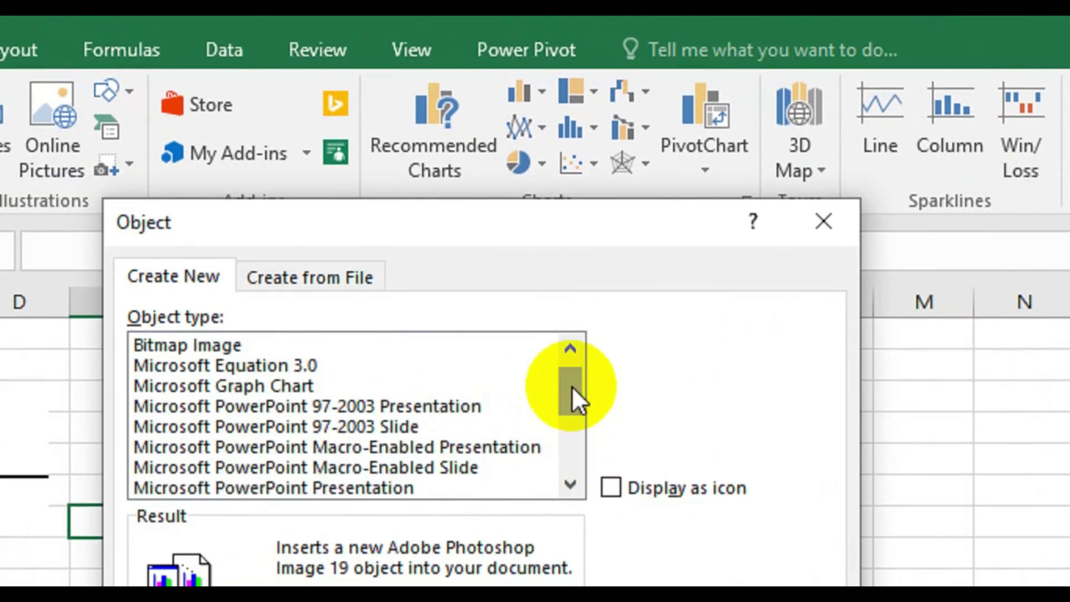
click(268, 386)
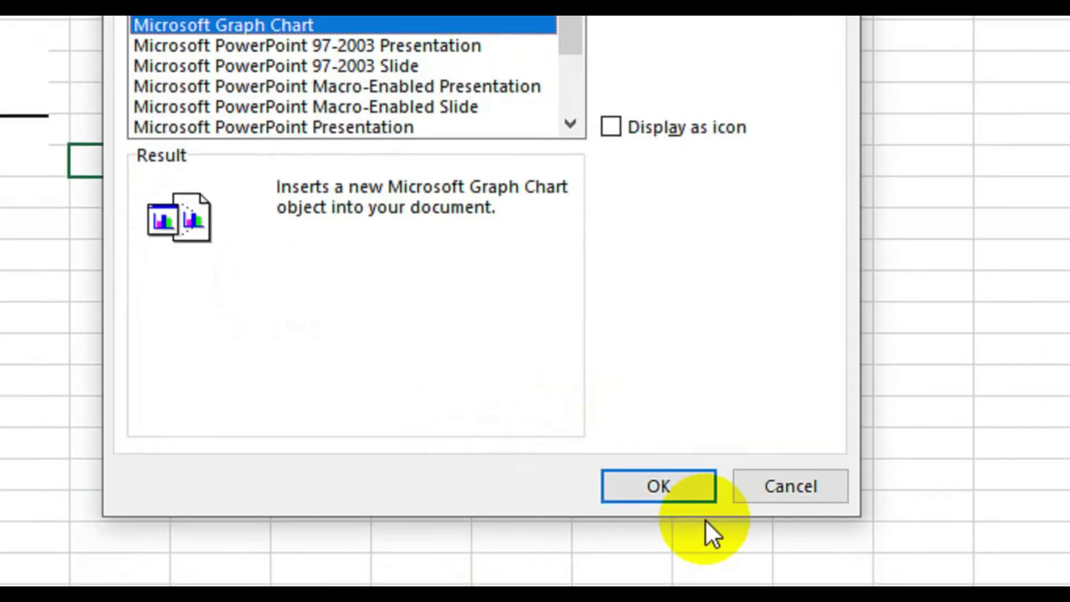
Embed the Graph column chart of East, West and North quarterly sample data and close its datasheet.
click(674, 446)
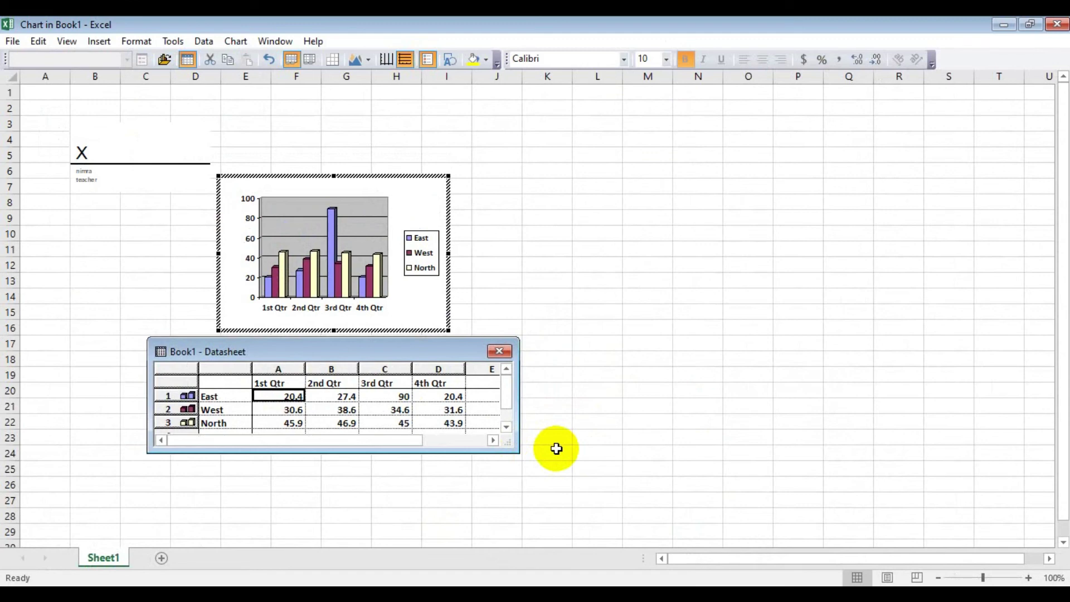
click(557, 273)
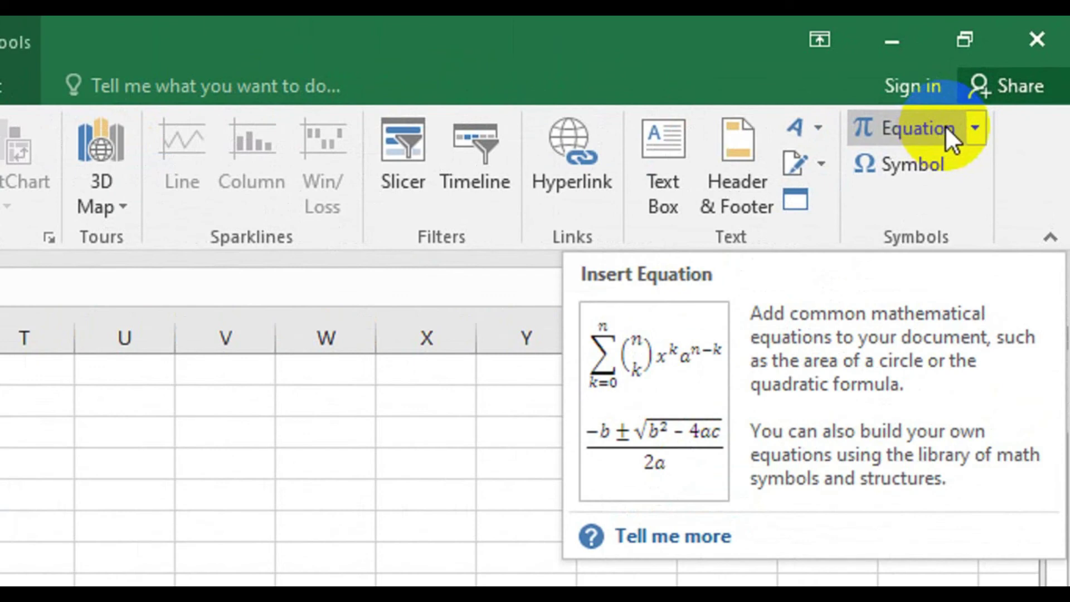
click(969, 125)
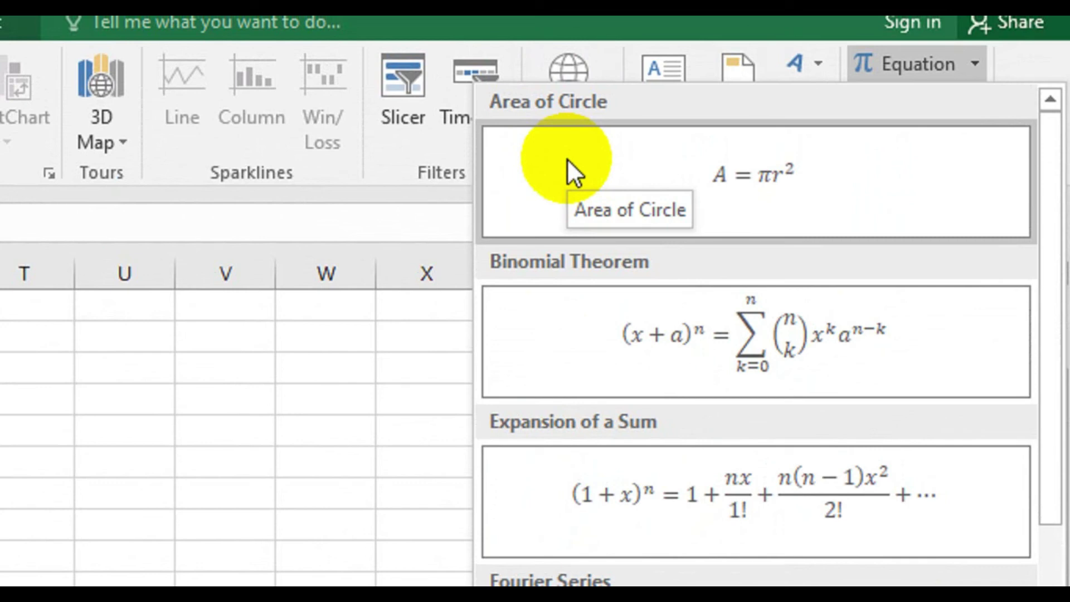
click(272, 387)
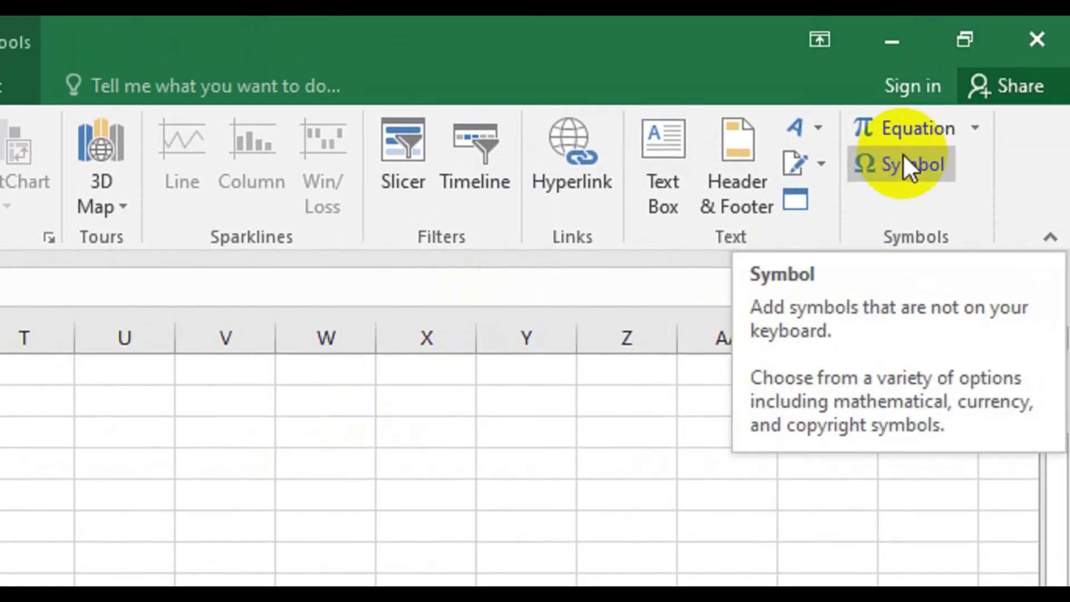
click(903, 154)
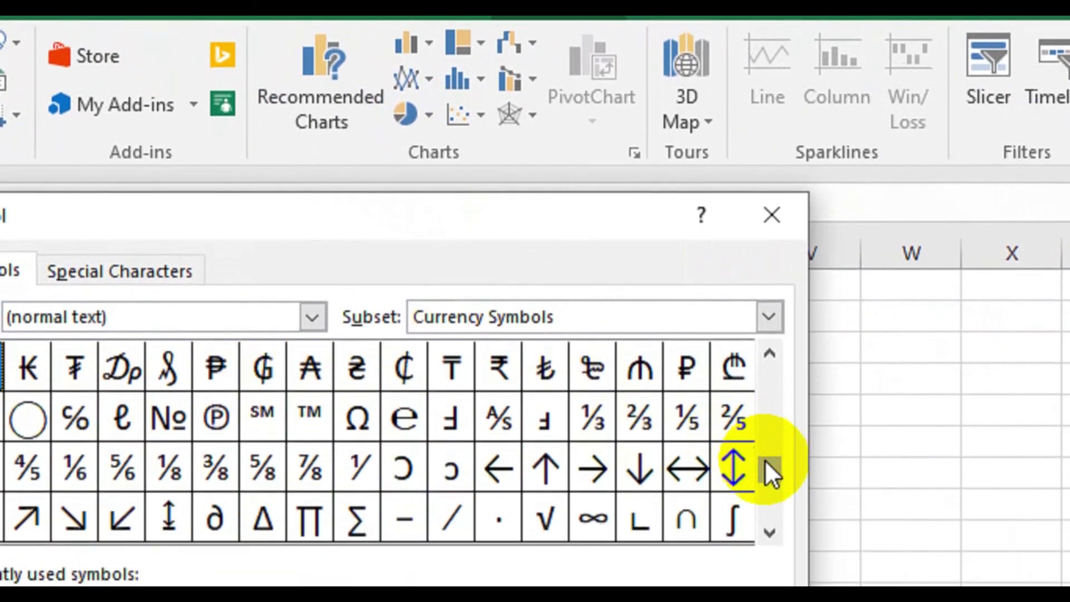
click(735, 451)
click(641, 443)
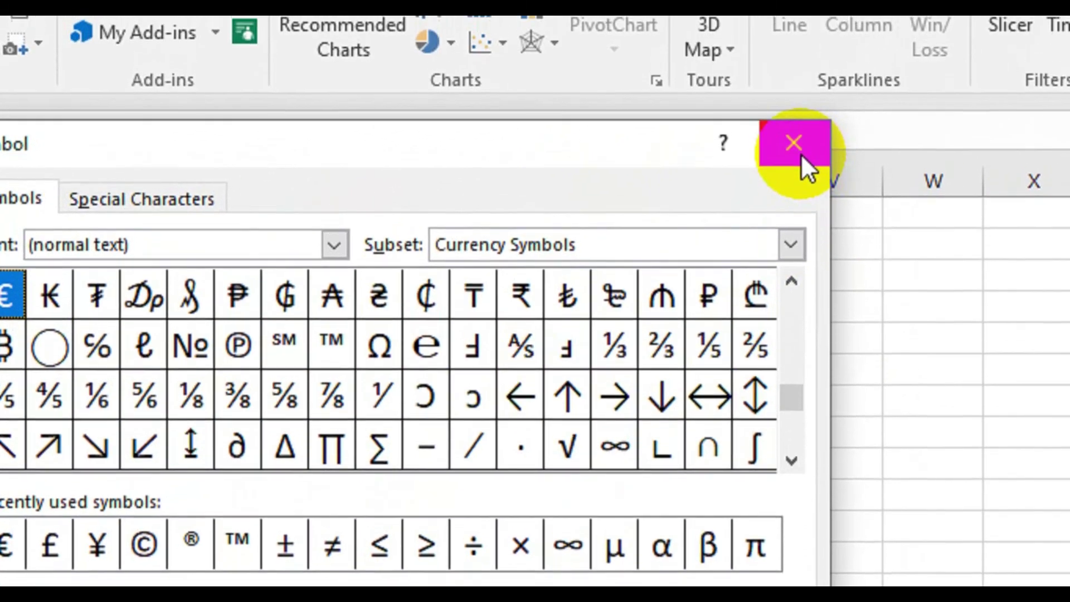
click(806, 88)
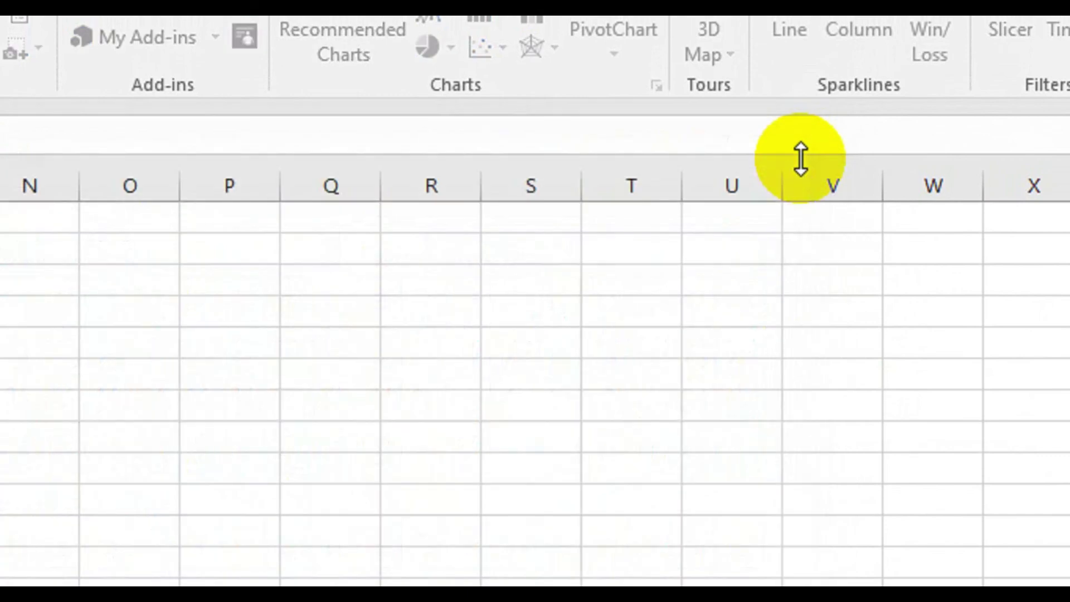